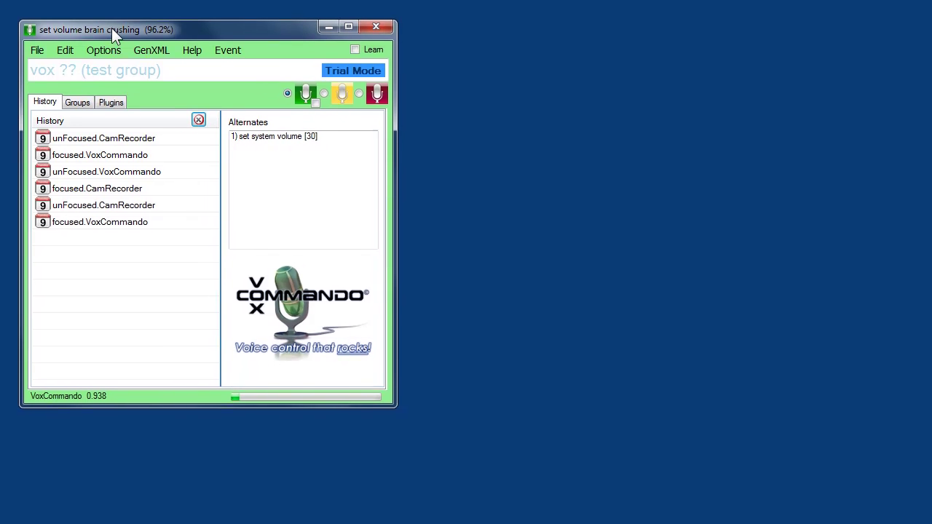
Step: Open the command tree editor and move the "volume test" group into the bin
{"action": "left_click", "coordinate": [68, 44]}
{"action": "left_click_drag", "start_coordinate": [316, 140], "coordinate": [466, 24]}
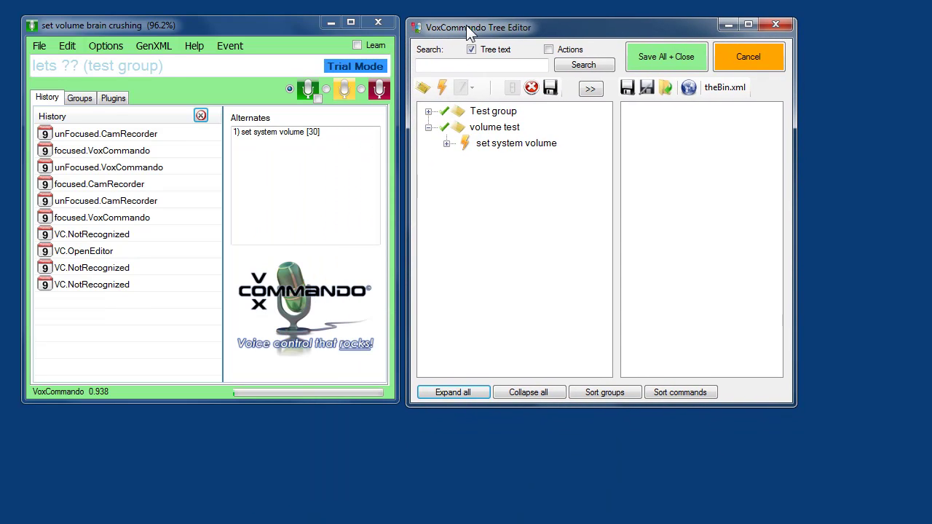
{"action": "left_click", "coordinate": [446, 144]}
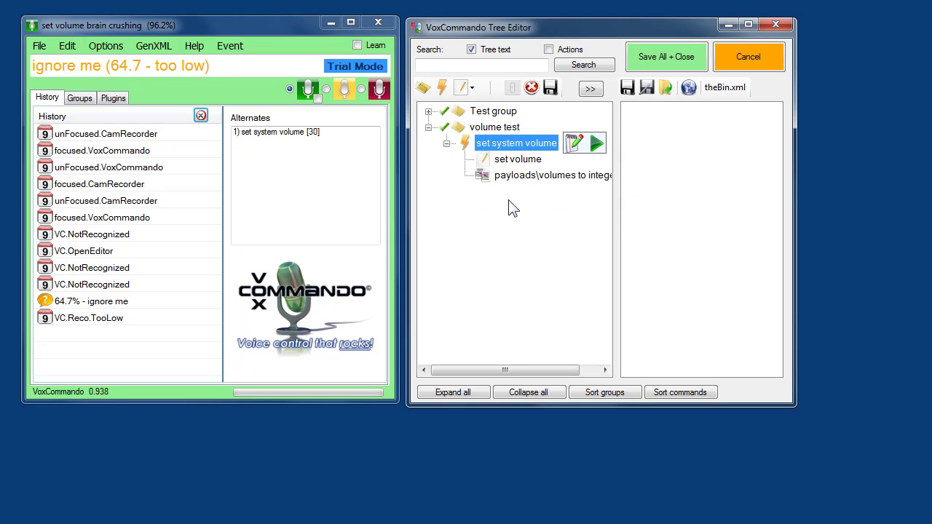
{"action": "left_click", "coordinate": [486, 130]}
{"action": "left_click_drag", "start_coordinate": [659, 155], "coordinate": [661, 155]}
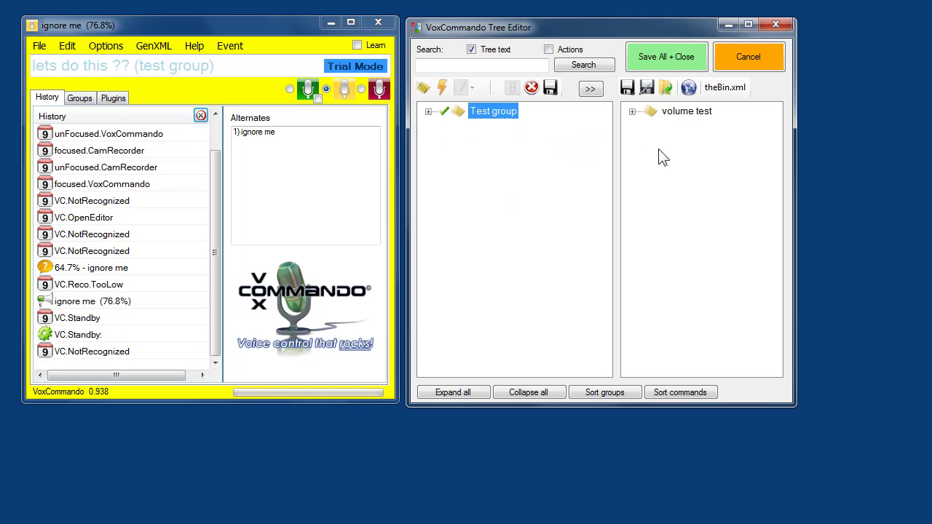
Step: Add a new command group named "more payloads" and turn voice listening off
{"action": "left_click", "coordinate": [422, 92]}
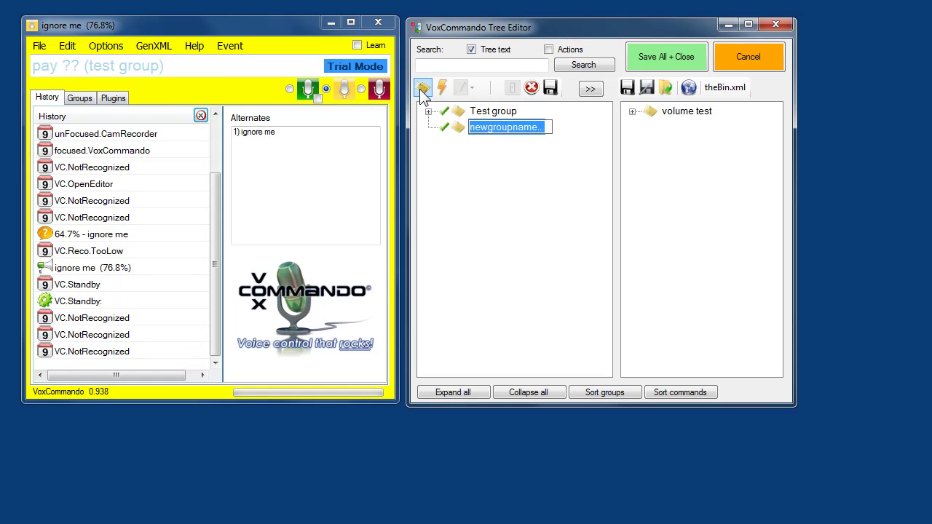
{"action": "left_click", "coordinate": [361, 88]}
{"action": "left_click", "coordinate": [480, 131]}
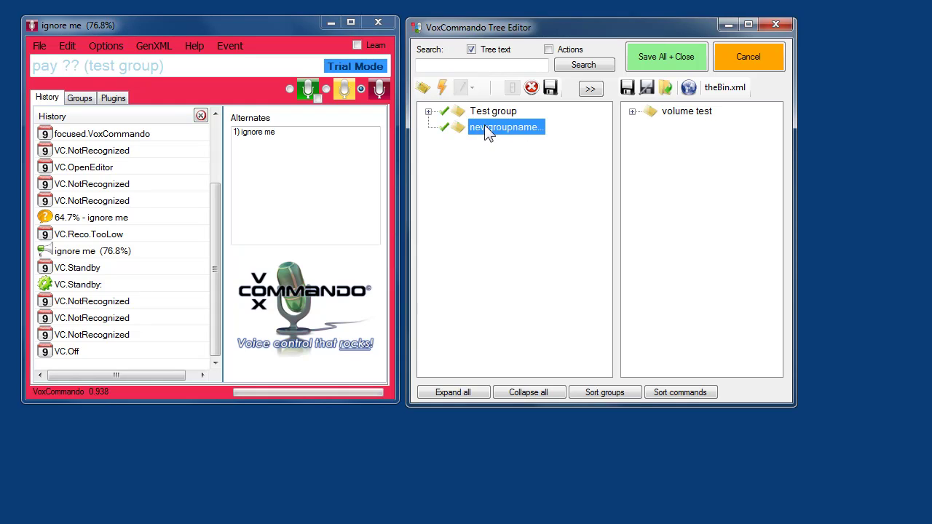
{"action": "left_click", "coordinate": [494, 126]}
{"action": "key", "text": "ctrl+a"}
{"action": "type", "text": "more payloads"}
{"action": "key", "text": "Return"}
Step: Add a command named "type (dication)" to the "more payloads" group
{"action": "left_click", "coordinate": [442, 88]}
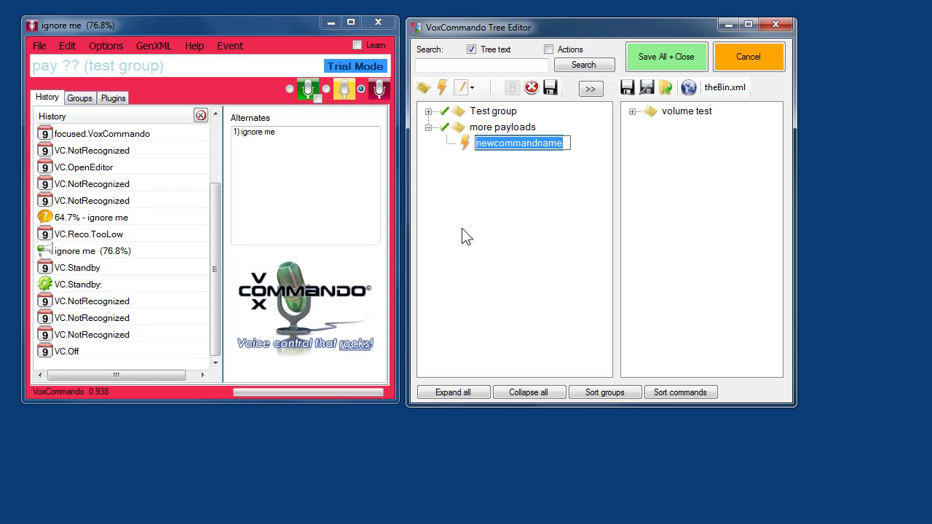
{"action": "type", "text": "type (dication)"}
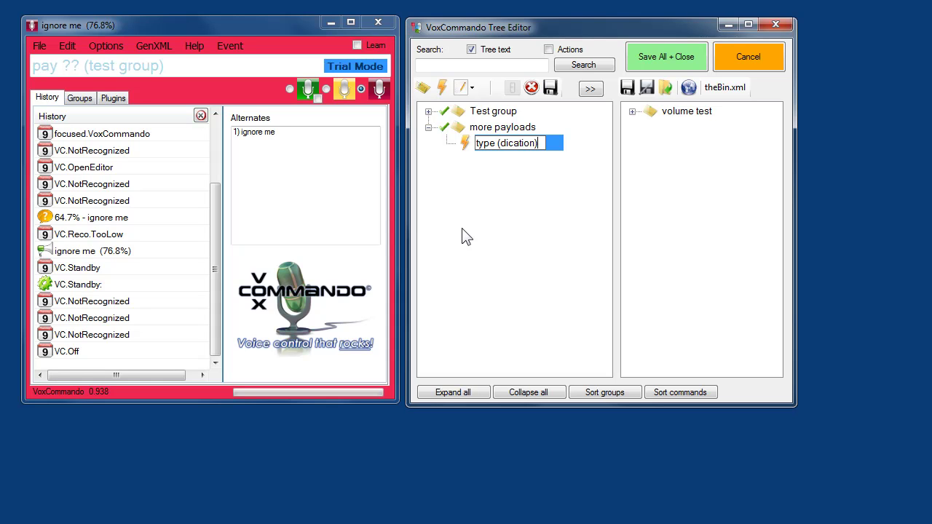
{"action": "key", "text": "Return"}
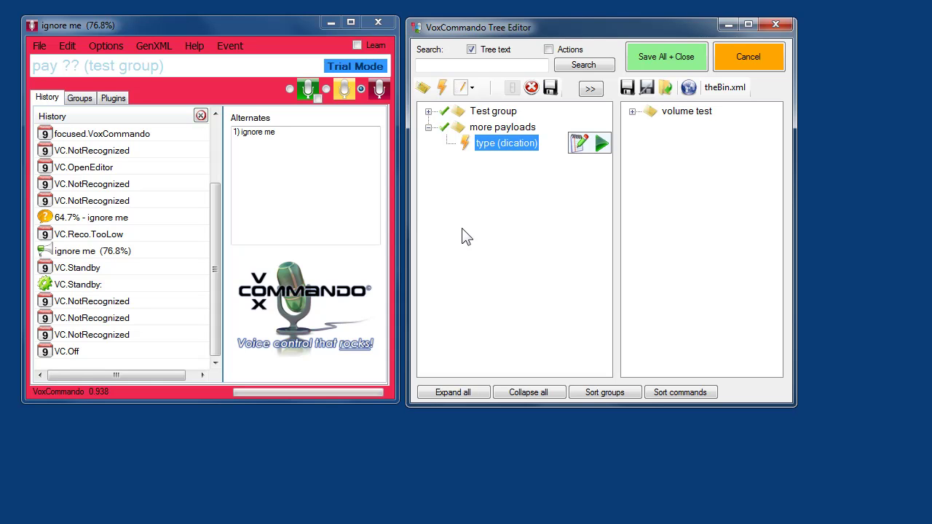
Step: Add the phrase "type" to the "type (dication)" command
{"action": "left_click", "coordinate": [472, 88]}
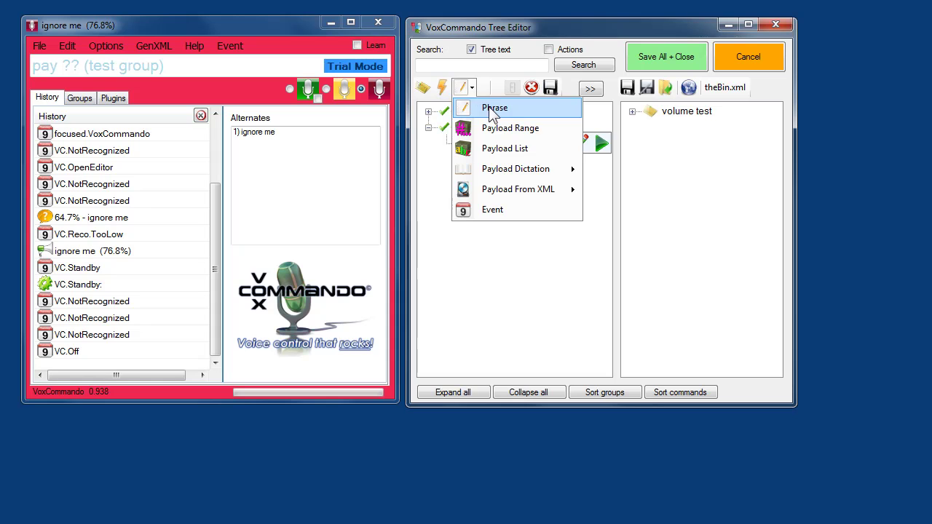
{"action": "left_click", "coordinate": [492, 108]}
{"action": "type", "text": "type"}
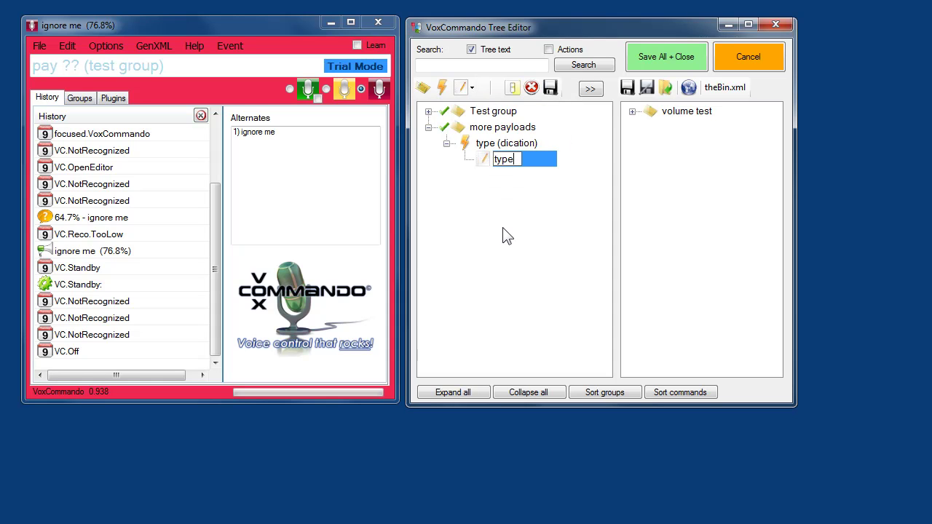
{"action": "key", "text": "Return"}
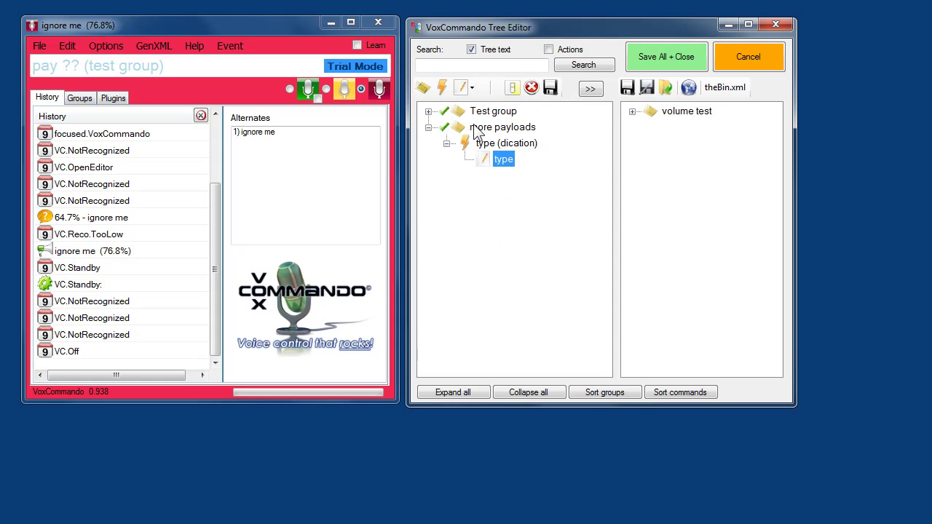
Step: Add a Regular dictation payload below the "type" phrase and hide the bin pane
{"action": "left_click", "coordinate": [470, 88]}
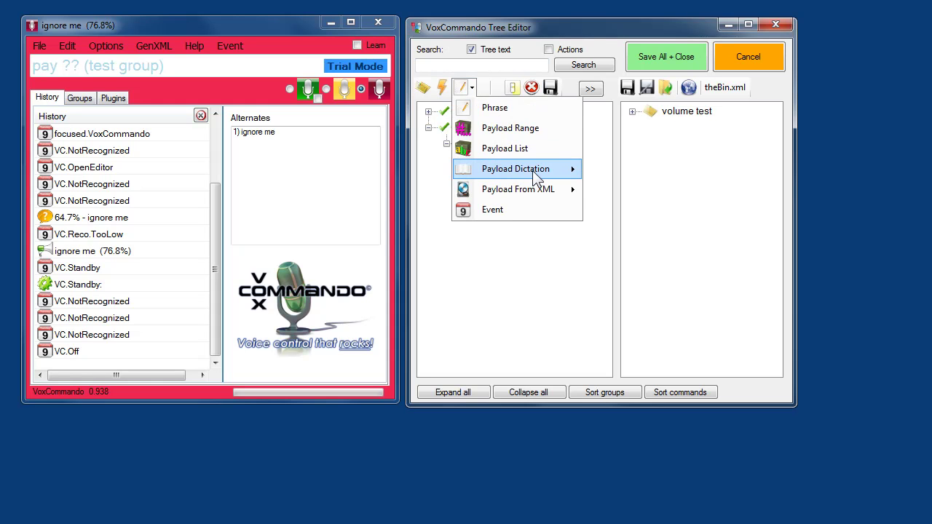
{"action": "mouse_move", "coordinate": [539, 171]}
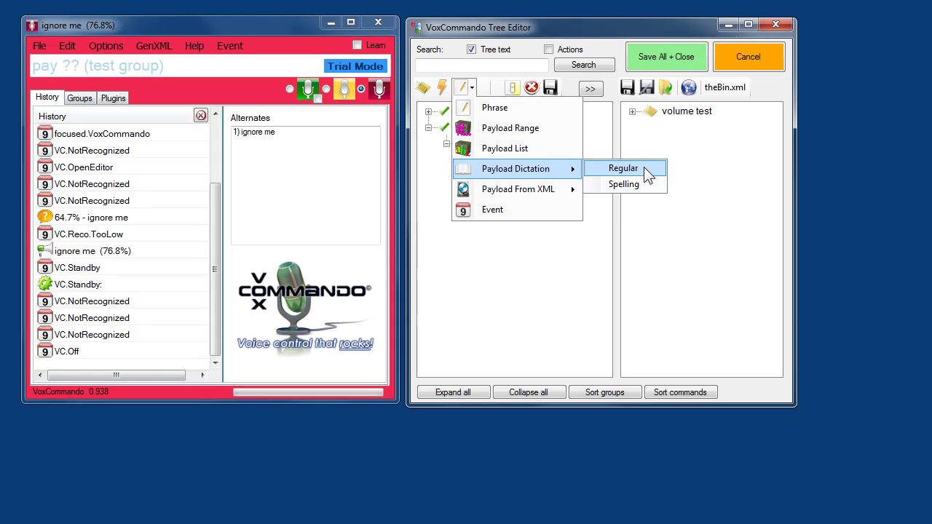
{"action": "left_click", "coordinate": [646, 176]}
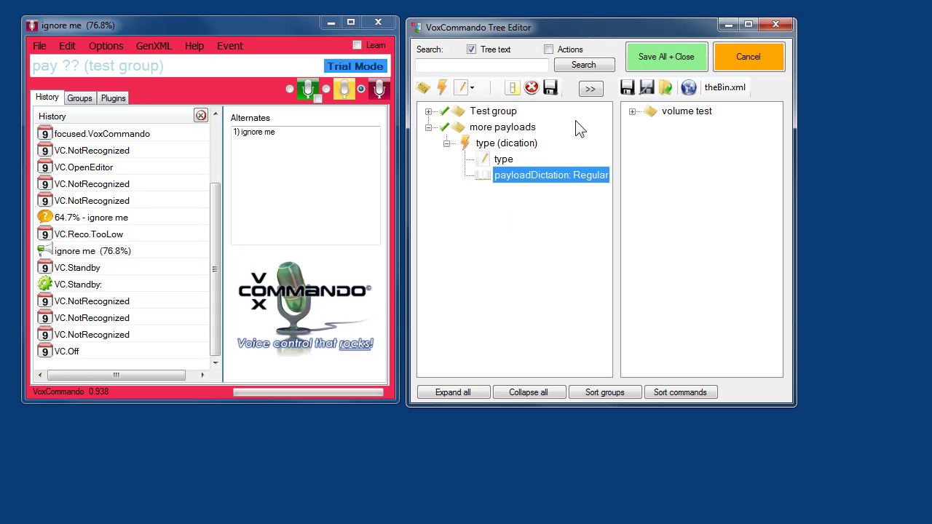
{"action": "left_click", "coordinate": [590, 89]}
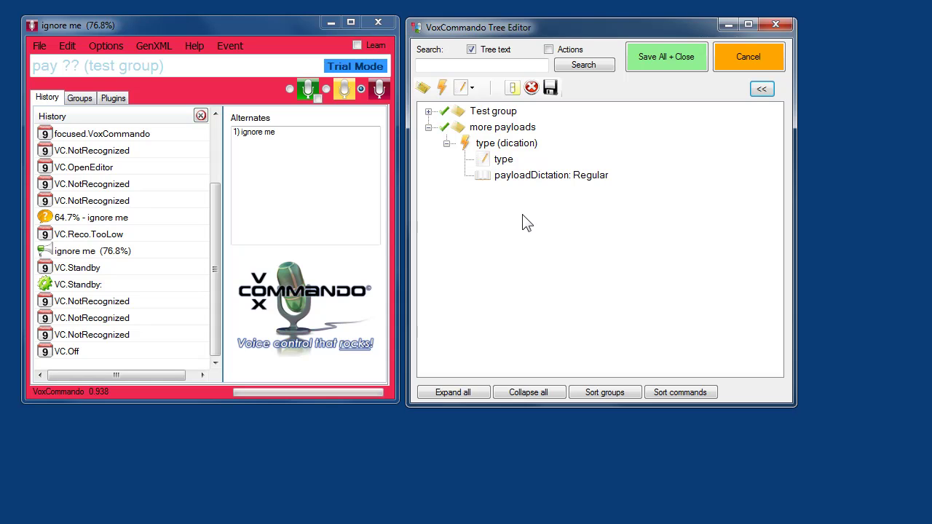
Step: Toggle the command's dictation payload to Spelling and back to Regular
{"action": "mouse_move", "coordinate": [516, 184]}
{"action": "right_click", "coordinate": [535, 182]}
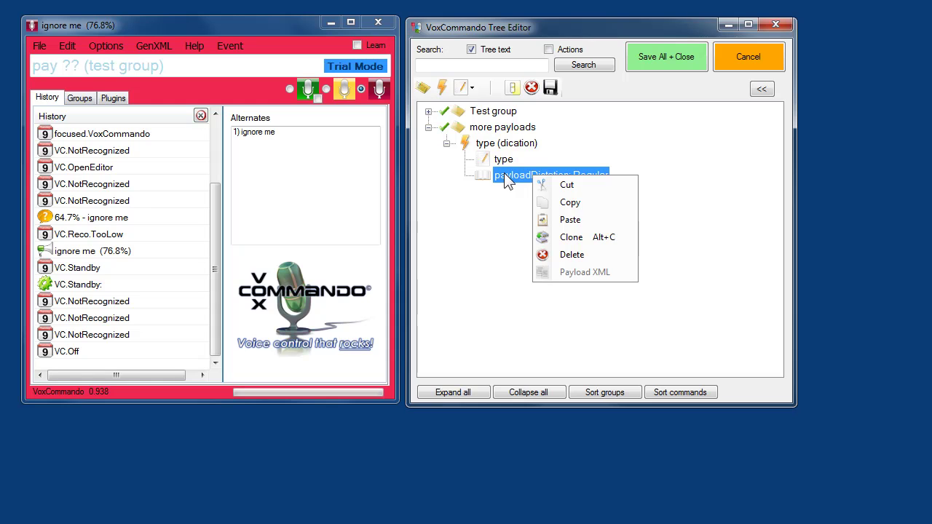
{"action": "left_click", "coordinate": [514, 176]}
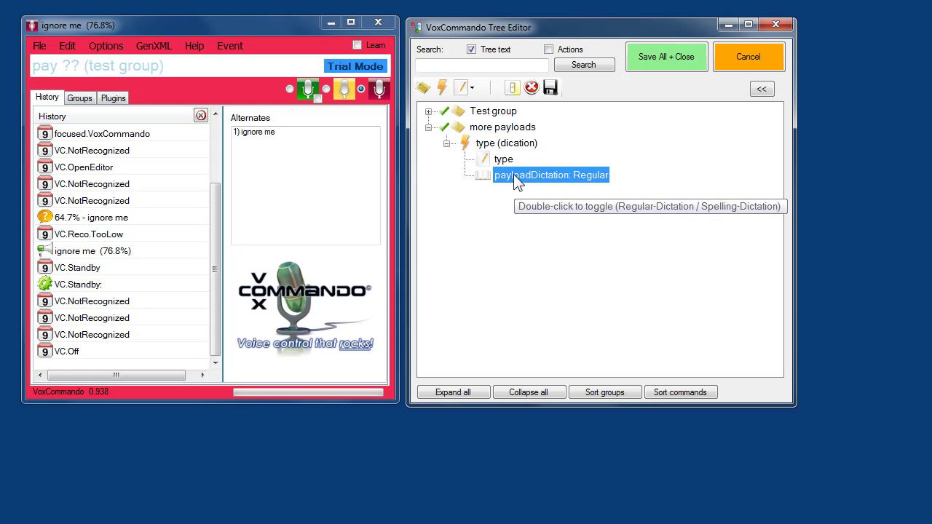
{"action": "double_click", "coordinate": [513, 174]}
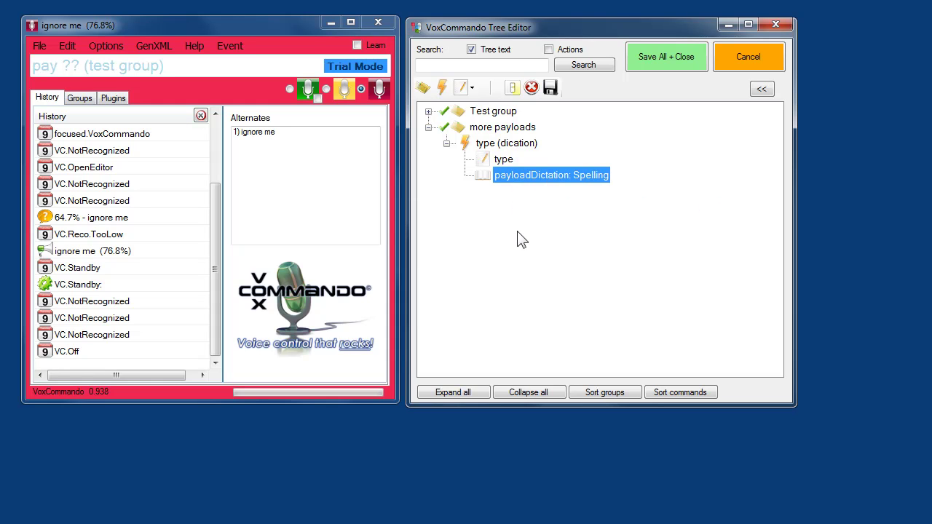
{"action": "double_click", "coordinate": [503, 175]}
{"action": "left_click", "coordinate": [506, 163]}
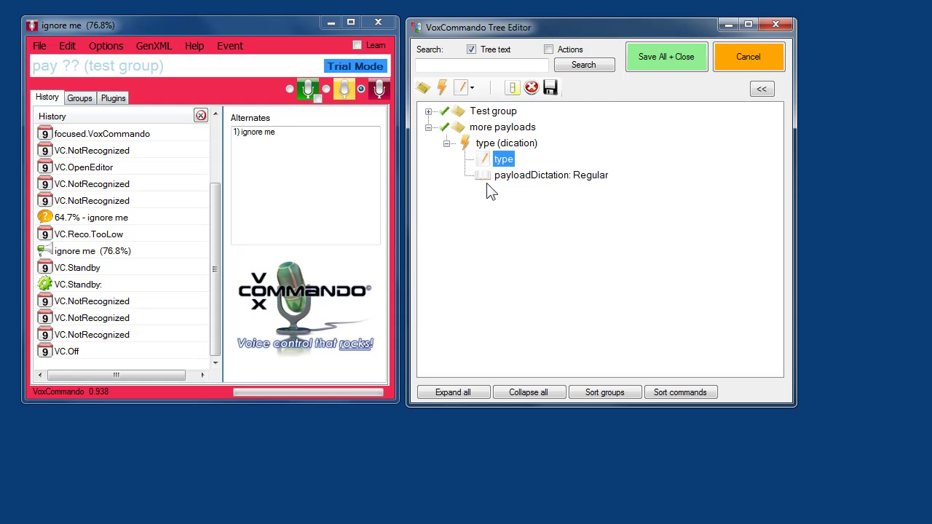
{"action": "left_click", "coordinate": [518, 178]}
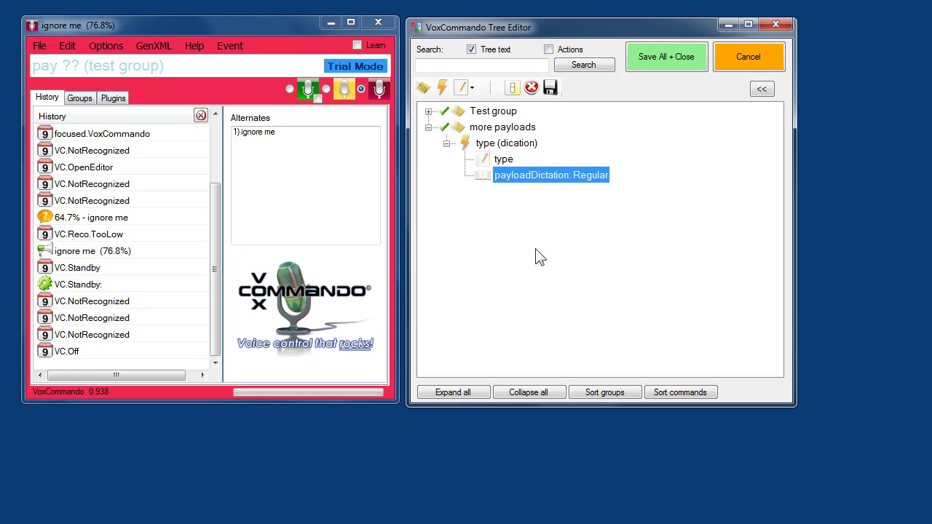
Step: Open the "type (dication)" command in the Logical Command Builder and add an empty action
{"action": "double_click", "coordinate": [484, 144]}
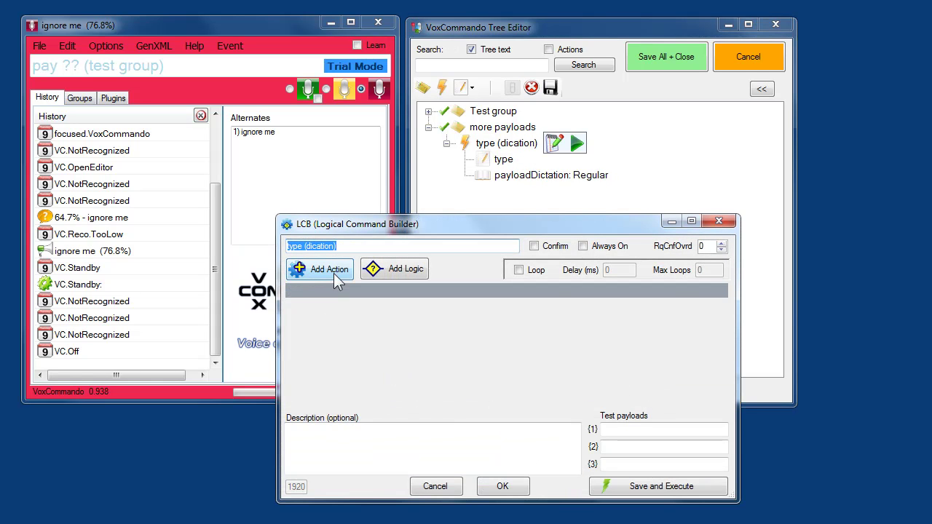
{"action": "left_click", "coordinate": [332, 269]}
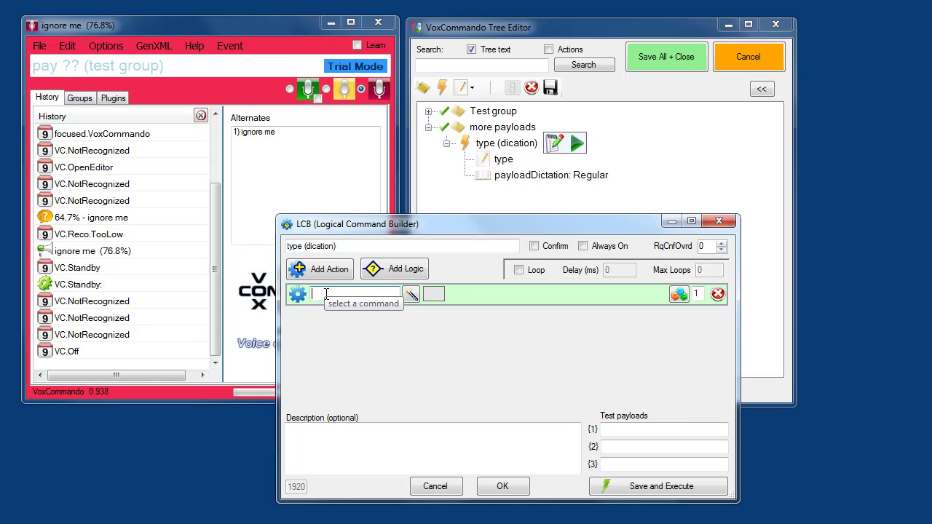
{"action": "left_click", "coordinate": [327, 294]}
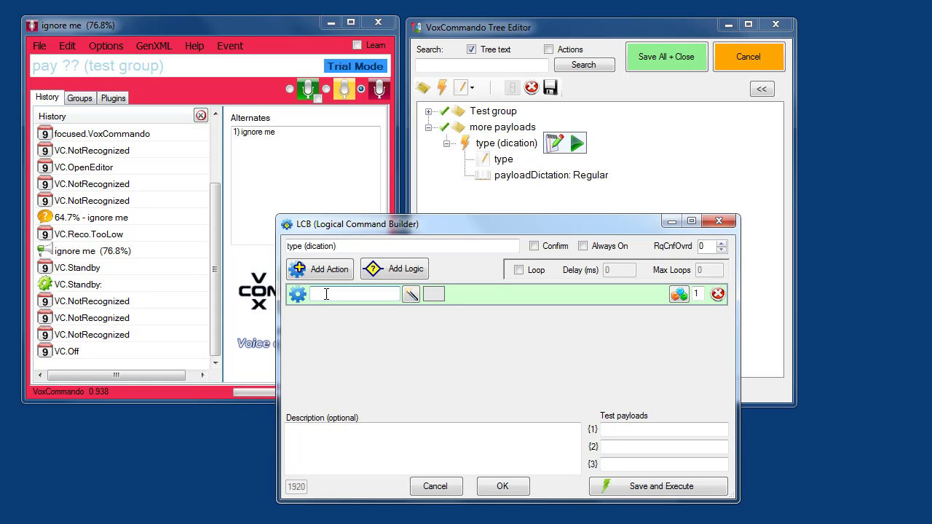
{"action": "type", "text": "sen"}
{"action": "key", "text": "Down"}
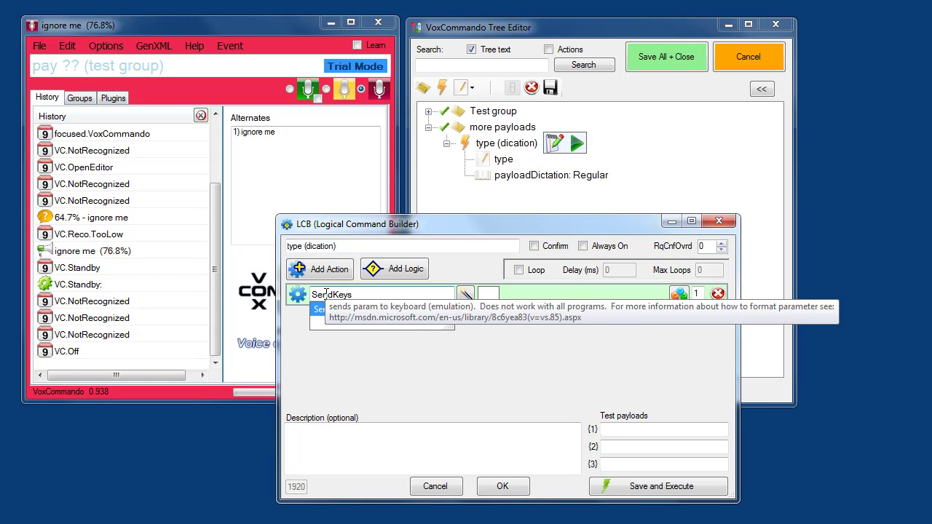
{"action": "key", "text": "ctrl+a"}
{"action": "key", "text": "BackSpace"}
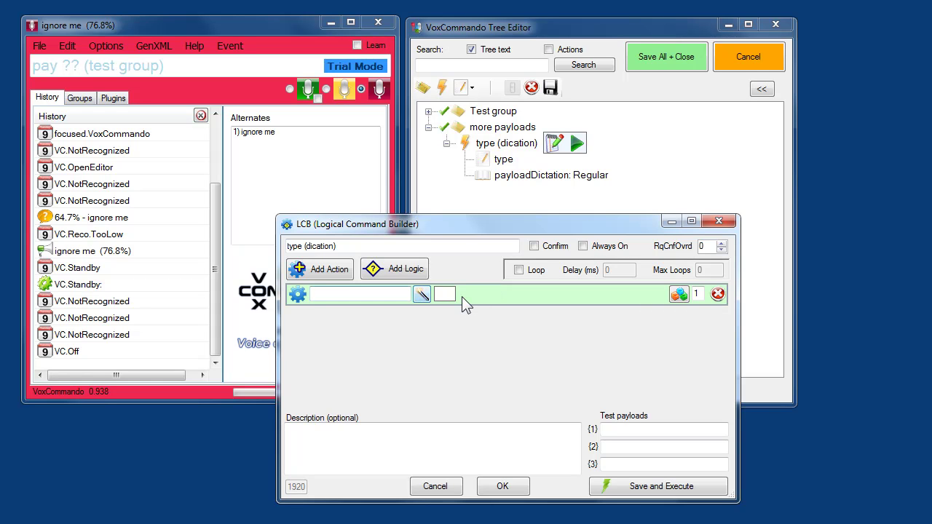
Step: Browse the core actions for the new action row, examining the parameters and descriptions of VoxCommando On and OSD ShowText
{"action": "left_click", "coordinate": [422, 295]}
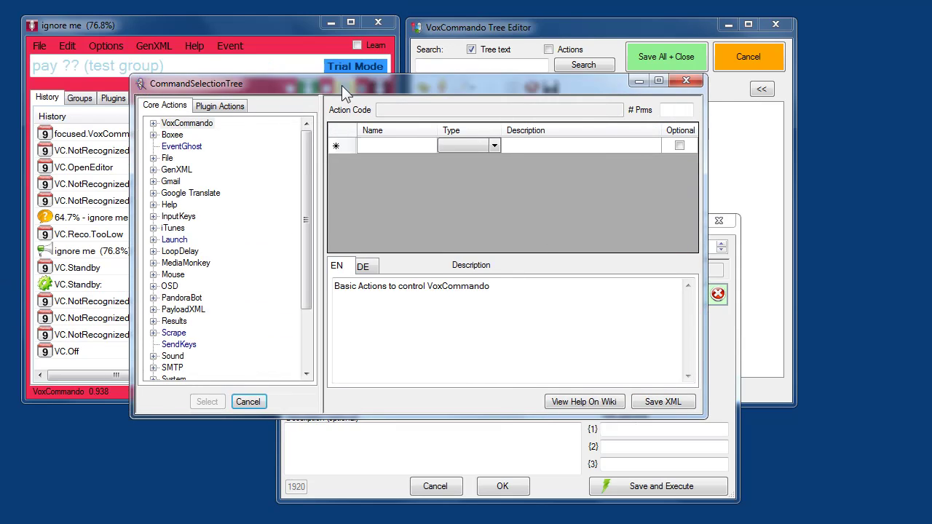
{"action": "left_click_drag", "start_coordinate": [341, 85], "coordinate": [368, 136]}
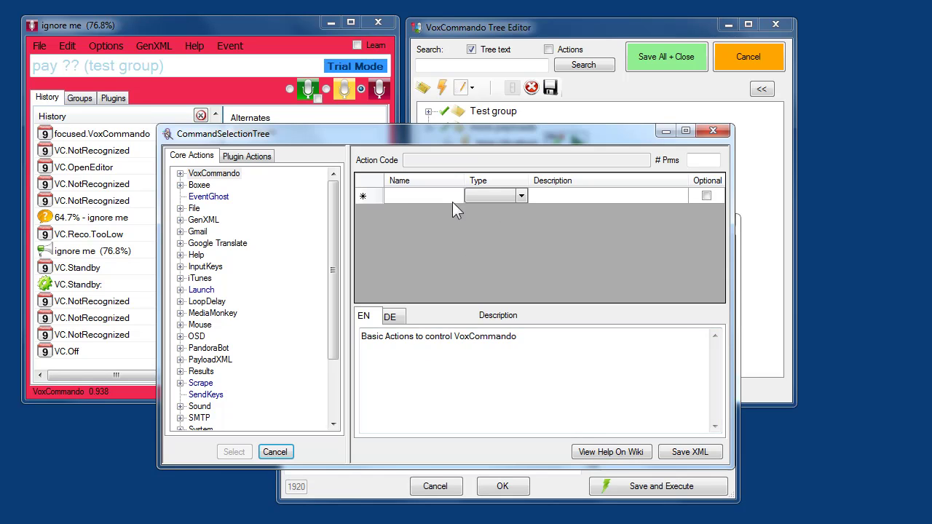
{"action": "left_click", "coordinate": [179, 174]}
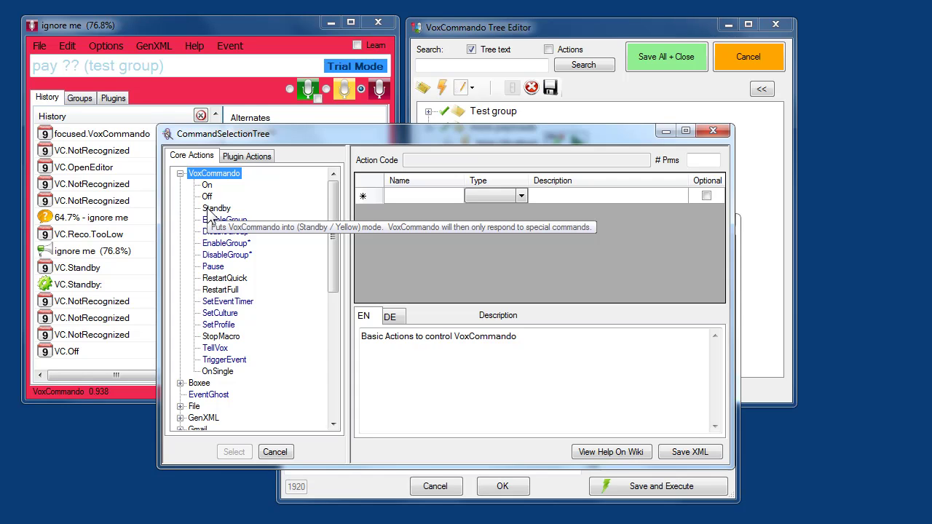
{"action": "left_click", "coordinate": [206, 186]}
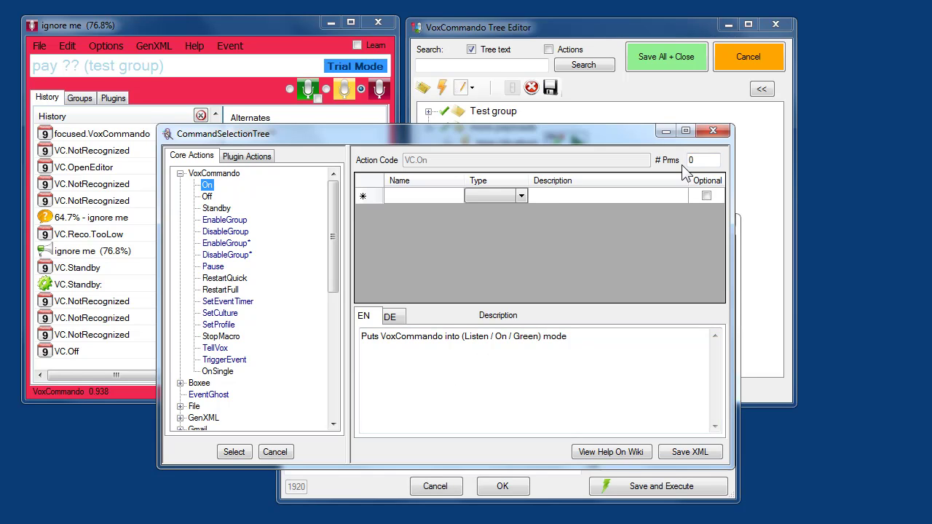
{"action": "left_click", "coordinate": [180, 174]}
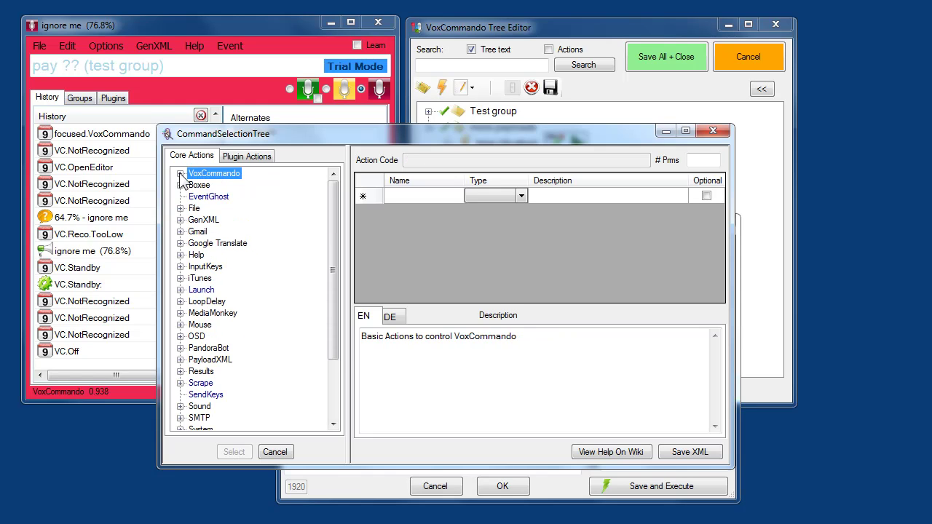
{"action": "left_click", "coordinate": [180, 336]}
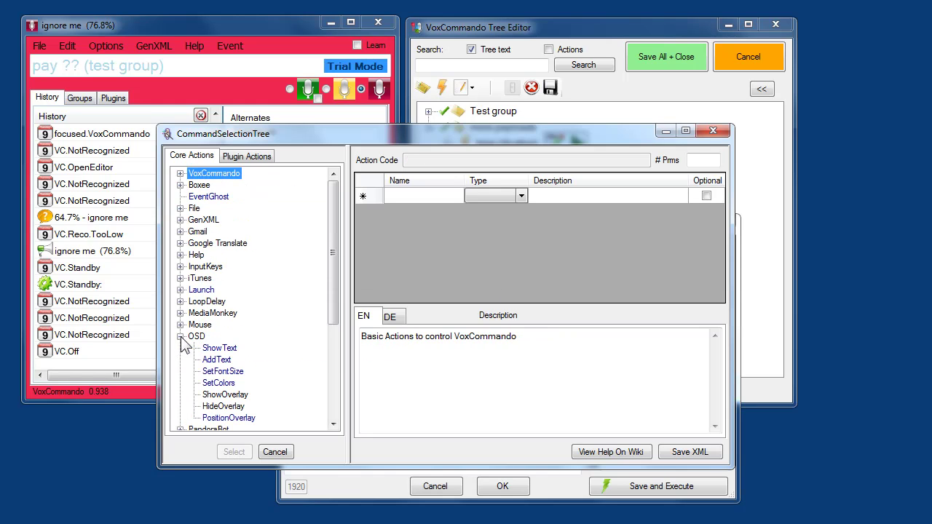
{"action": "left_click", "coordinate": [217, 350]}
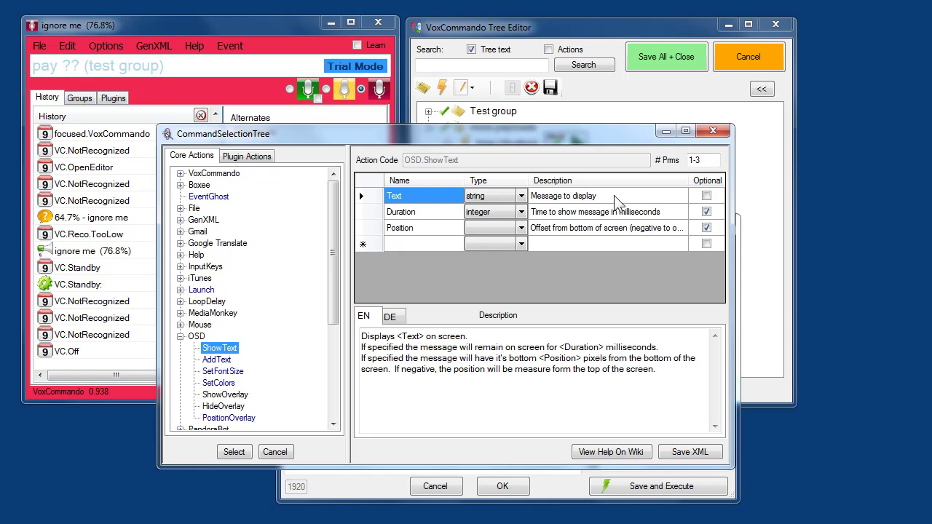
{"action": "left_click", "coordinate": [706, 211]}
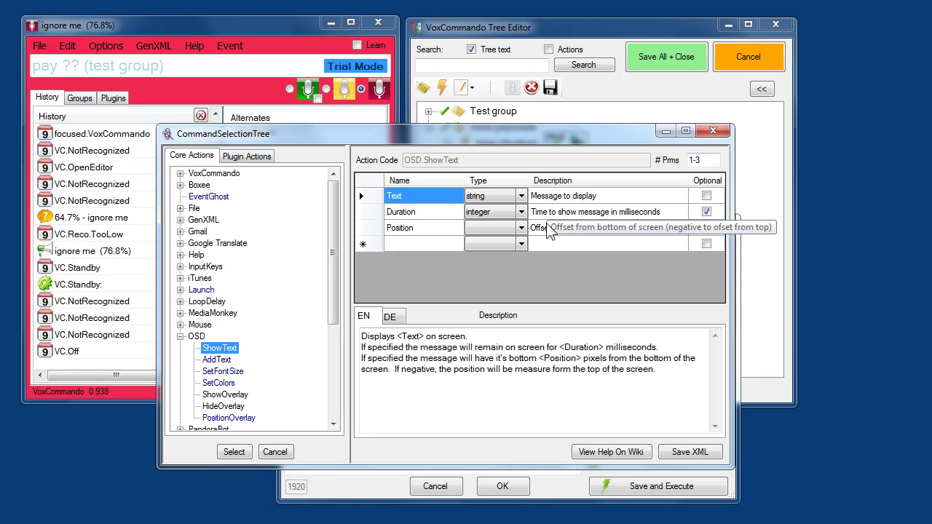
{"action": "left_click", "coordinate": [181, 337]}
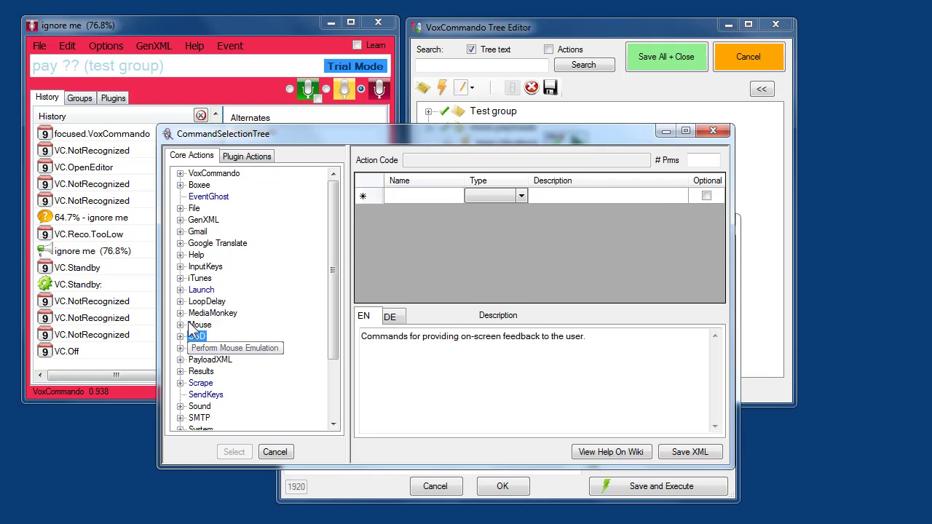
Step: Assign the SendKeys core action to the empty action row after reviewing its description and reference link
{"action": "left_click", "coordinate": [201, 397]}
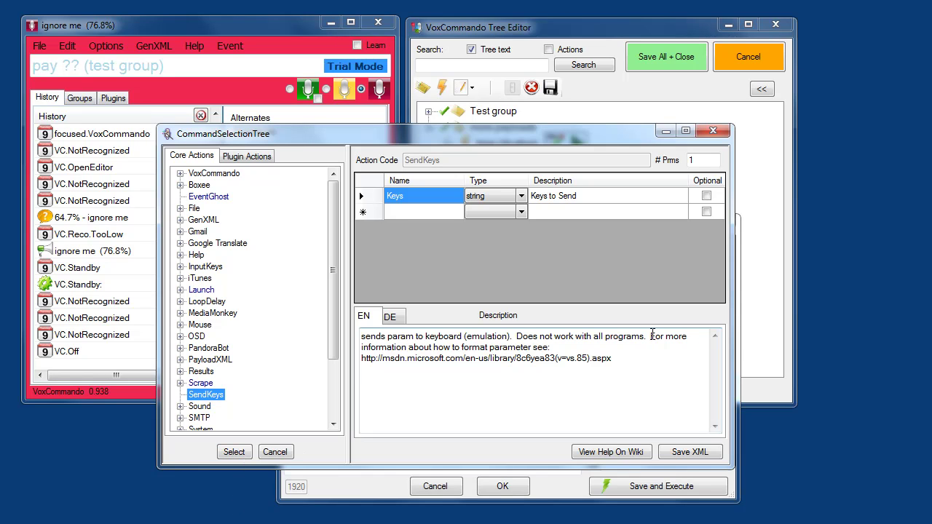
{"action": "left_click_drag", "start_coordinate": [612, 358], "coordinate": [352, 362]}
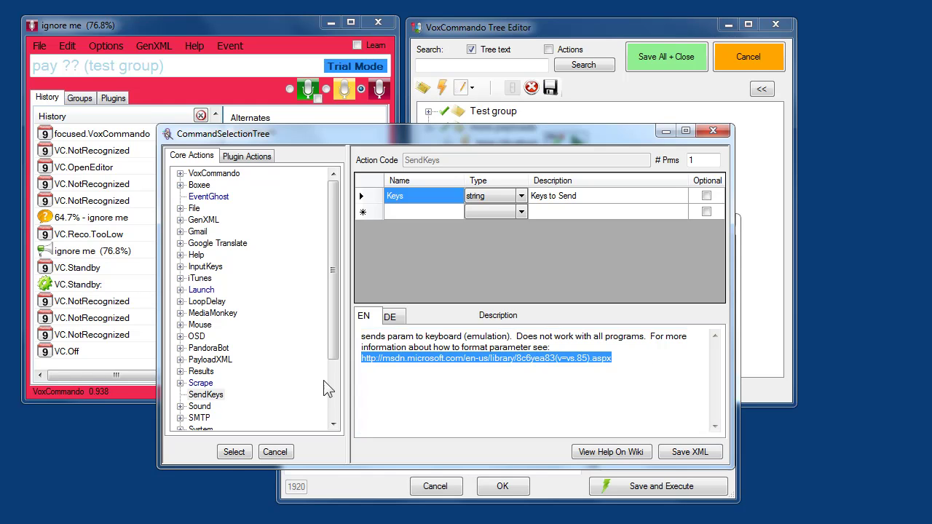
{"action": "left_click", "coordinate": [234, 452]}
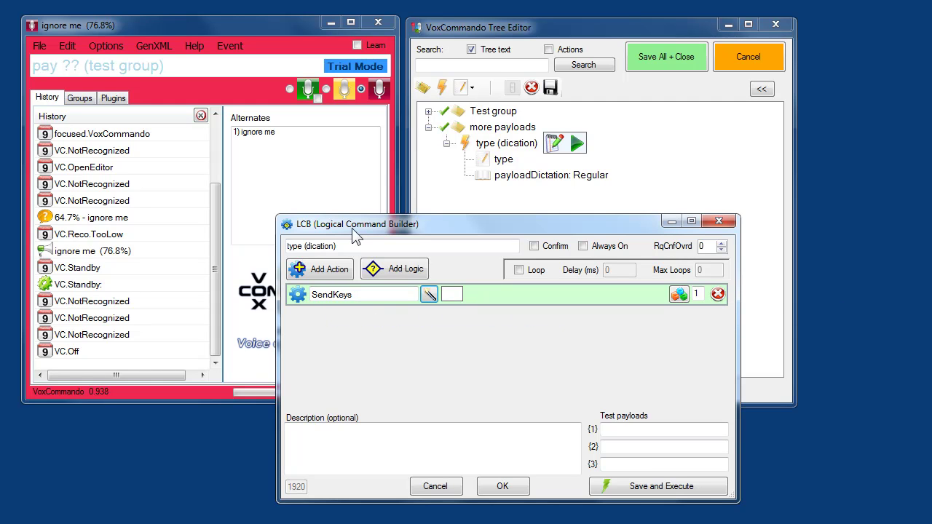
{"action": "left_click_drag", "start_coordinate": [353, 228], "coordinate": [283, 194]}
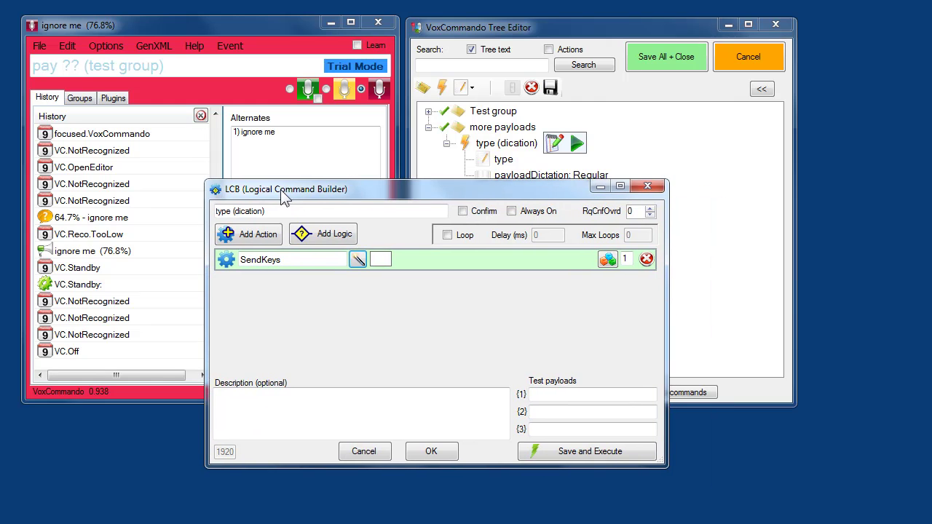
Step: Insert the first payload variable {1} as the Keys parameter of the SendKeys action using the parameter helper
{"action": "left_click", "coordinate": [608, 259]}
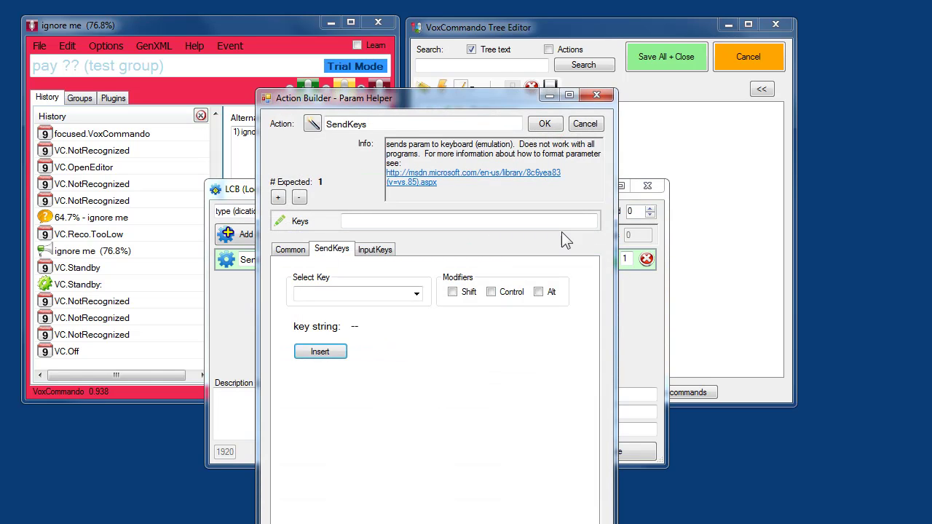
{"action": "left_click_drag", "start_coordinate": [412, 90], "coordinate": [414, 194]}
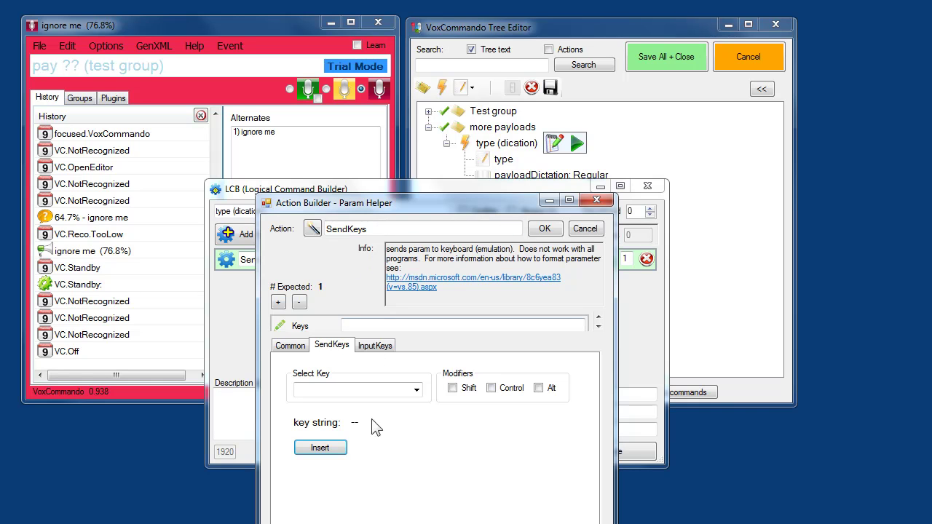
{"action": "left_click", "coordinate": [289, 346]}
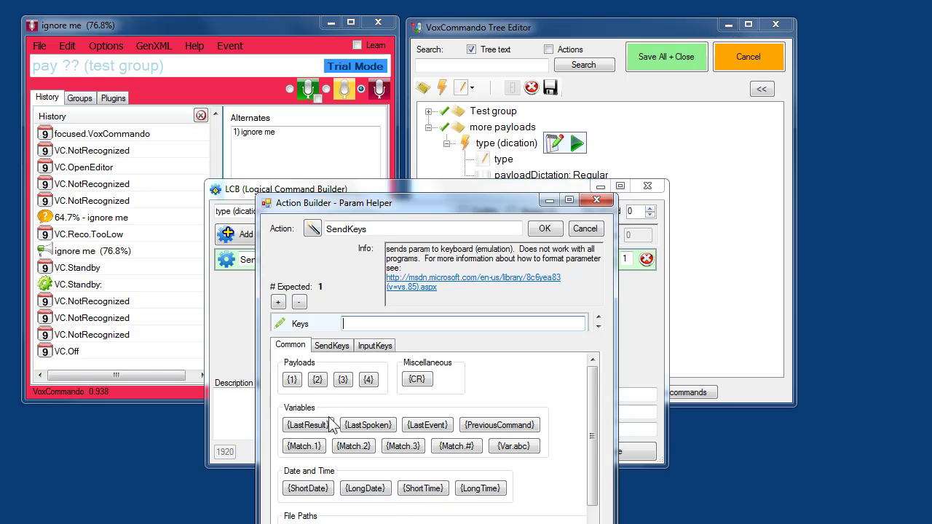
{"action": "left_click", "coordinate": [291, 381]}
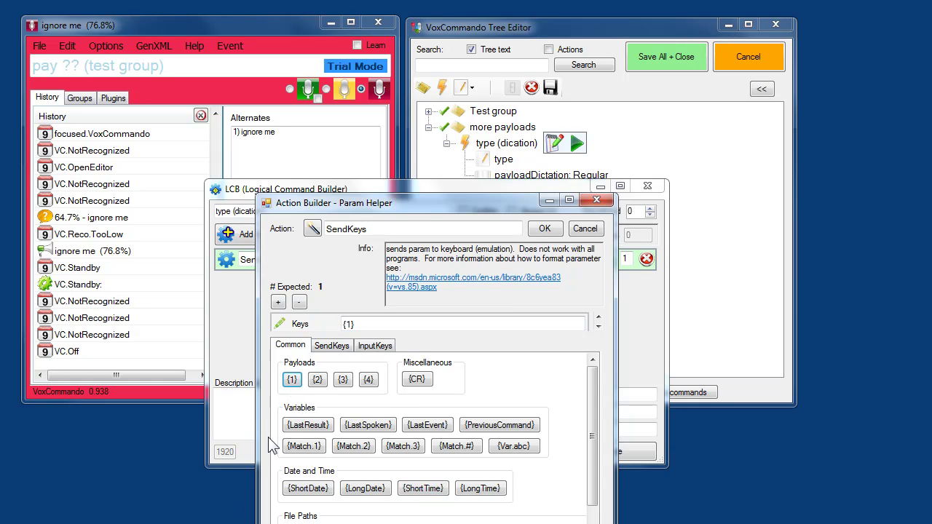
{"action": "left_click", "coordinate": [365, 323]}
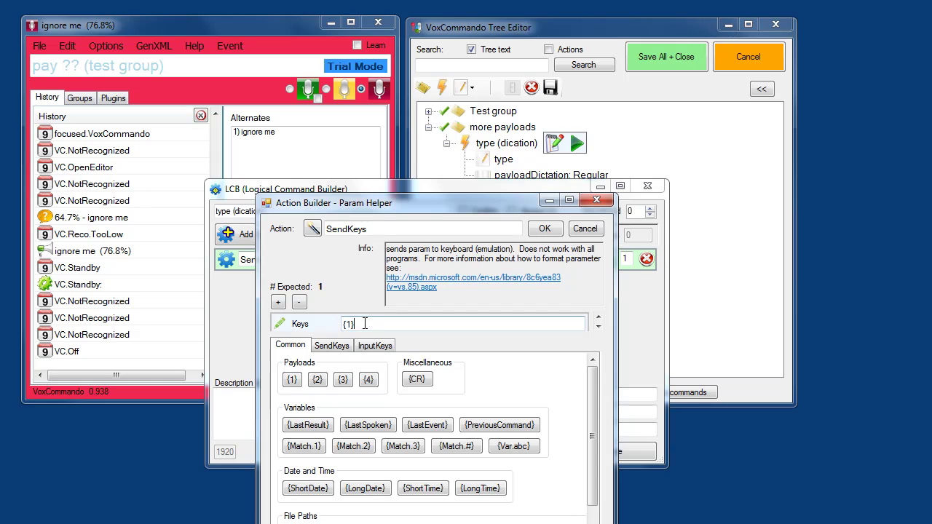
Step: Try appending {CR} after {1} in the Keys parameter and delete it again
{"action": "left_click", "coordinate": [418, 380]}
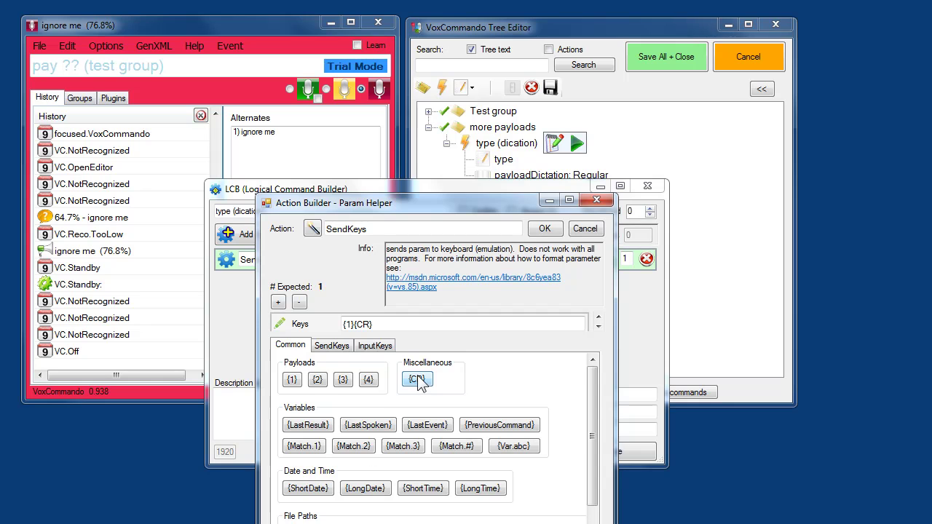
{"action": "scroll", "coordinate": [594, 454], "scroll_direction": "down", "scroll_amount": 1}
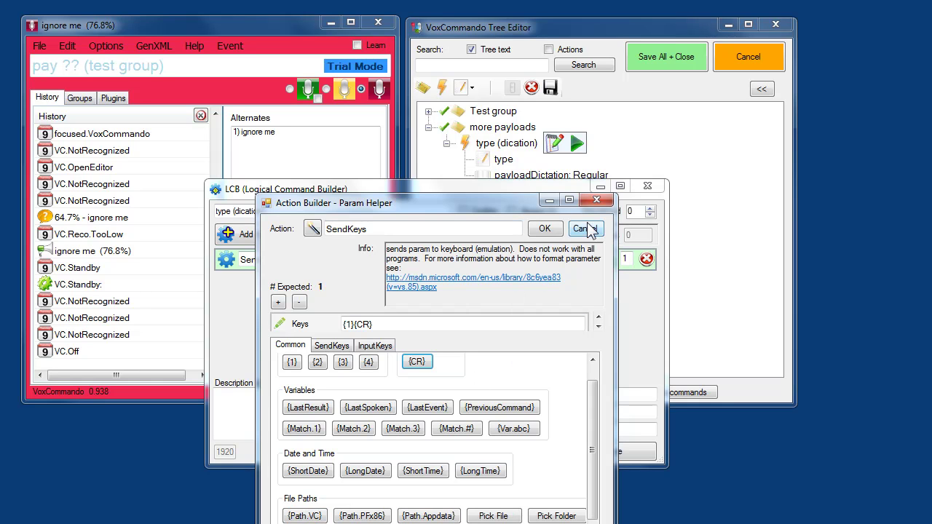
{"action": "left_click", "coordinate": [381, 325]}
{"action": "key", "text": "BackSpace"}
{"action": "key", "text": "BackSpace"}
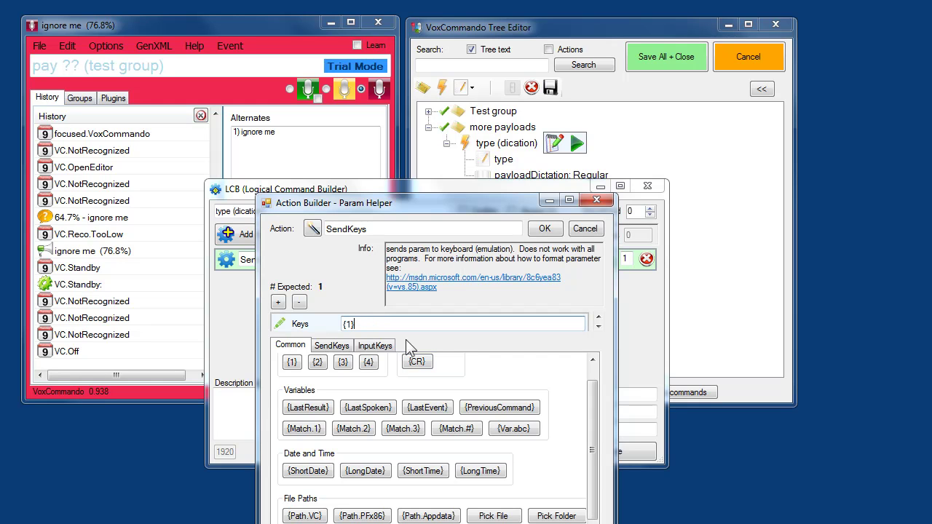
Step: Confirm the SendKeys parameter and save the command with the whole tree, declining to save changes to the bin file
{"action": "left_click", "coordinate": [545, 229]}
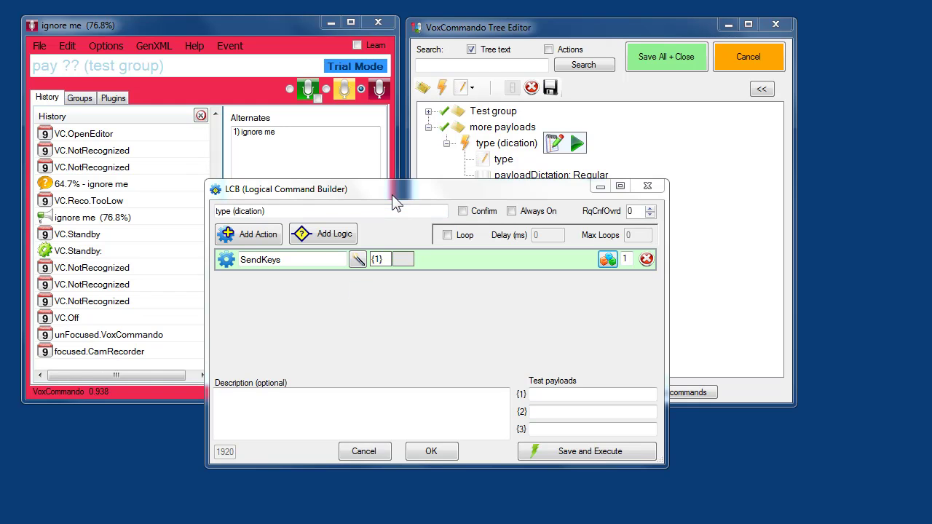
{"action": "left_click_drag", "start_coordinate": [392, 193], "coordinate": [433, 214]}
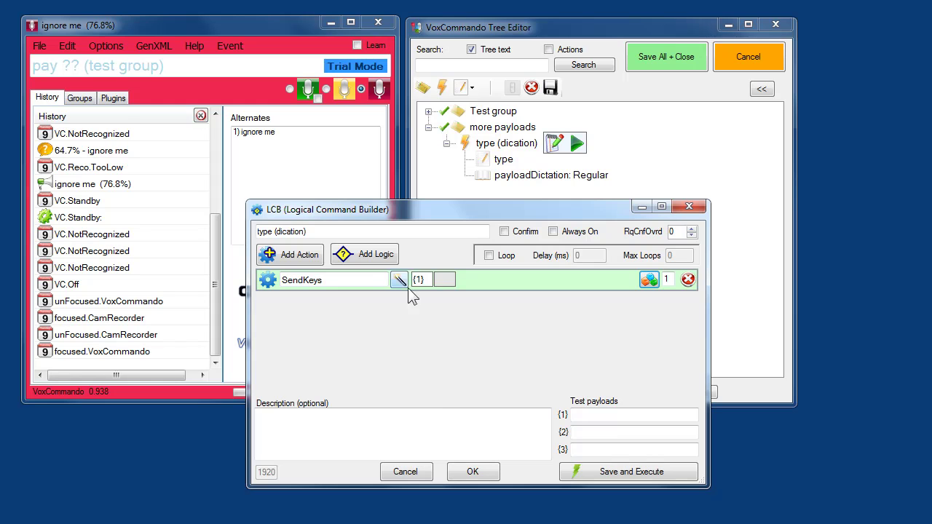
{"action": "left_click", "coordinate": [482, 472]}
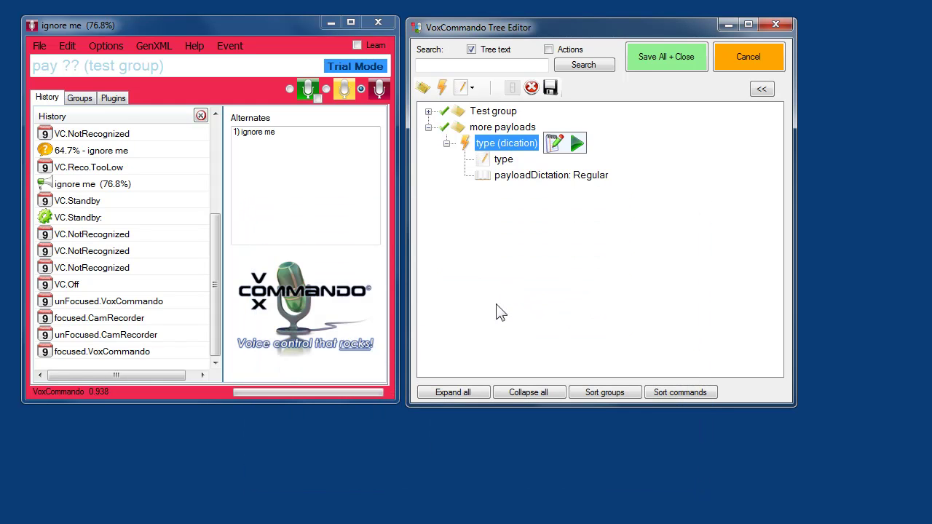
{"action": "left_click", "coordinate": [659, 62]}
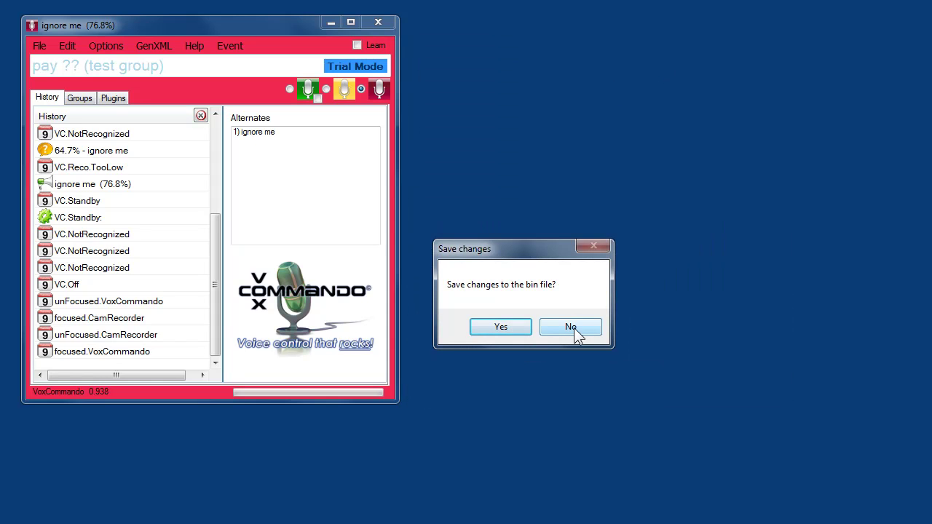
{"action": "left_click", "coordinate": [571, 329]}
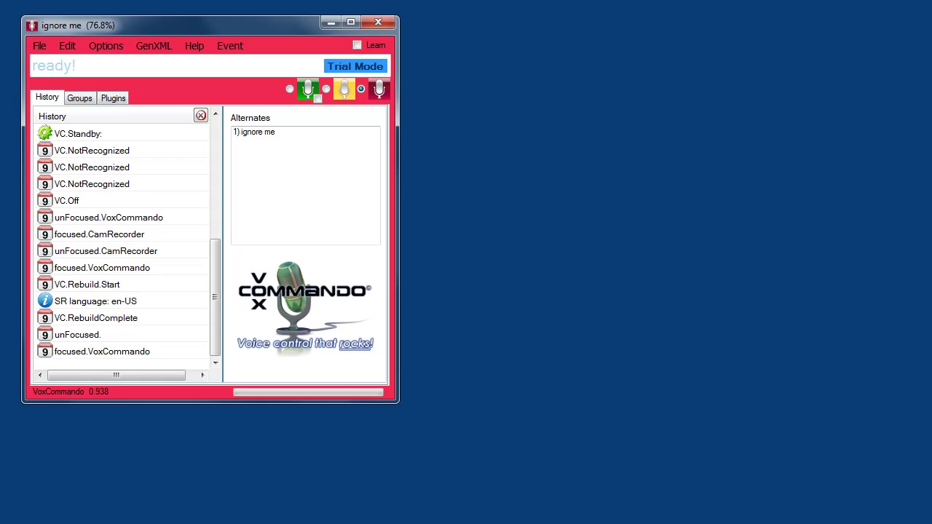
Step: Open a blank Notepad document beside VoxCommando and turn voice listening on to test the dictation command
{"action": "key", "text": "super"}
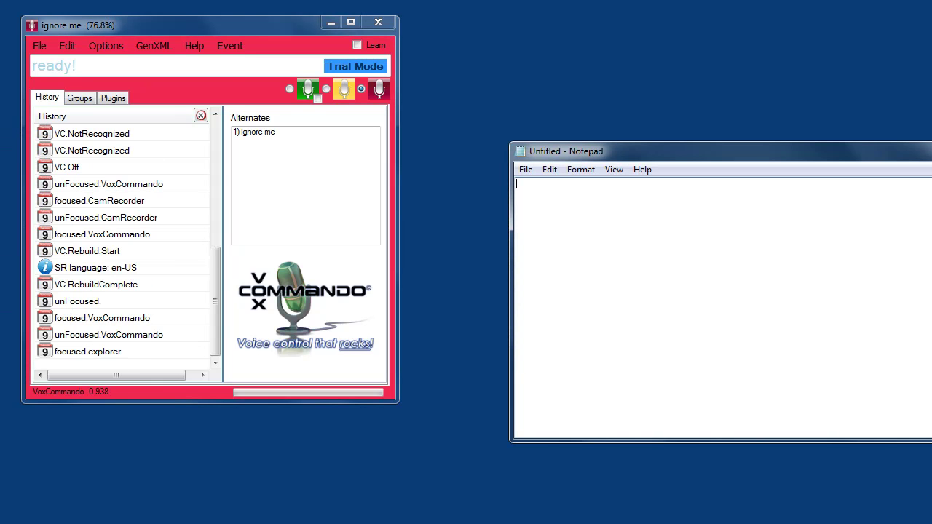
{"action": "left_click", "coordinate": [290, 88]}
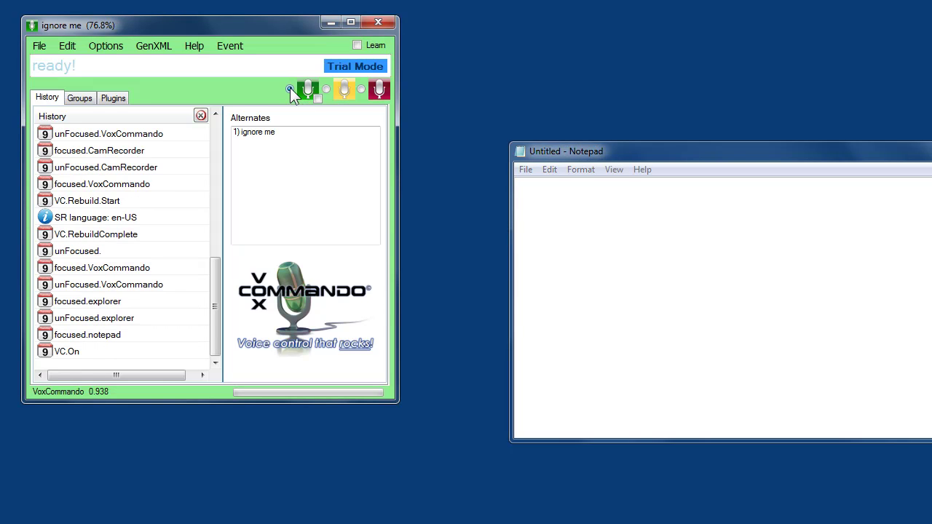
{"action": "left_click_drag", "start_coordinate": [658, 154], "coordinate": [570, 114]}
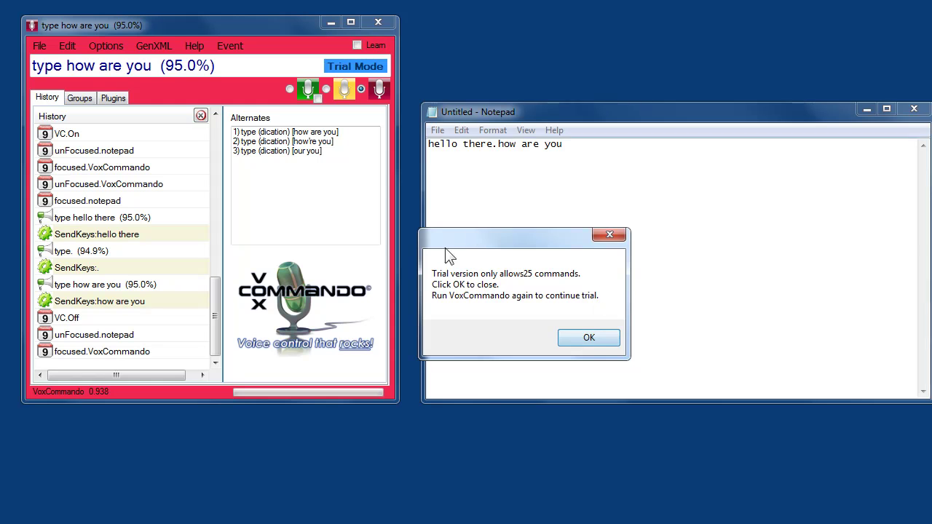
Step: Dismiss the trial-limit dialog, restart VoxCommando from its desktop shortcut, and place the cursor at the end of the Notepad text
{"action": "left_click", "coordinate": [592, 337]}
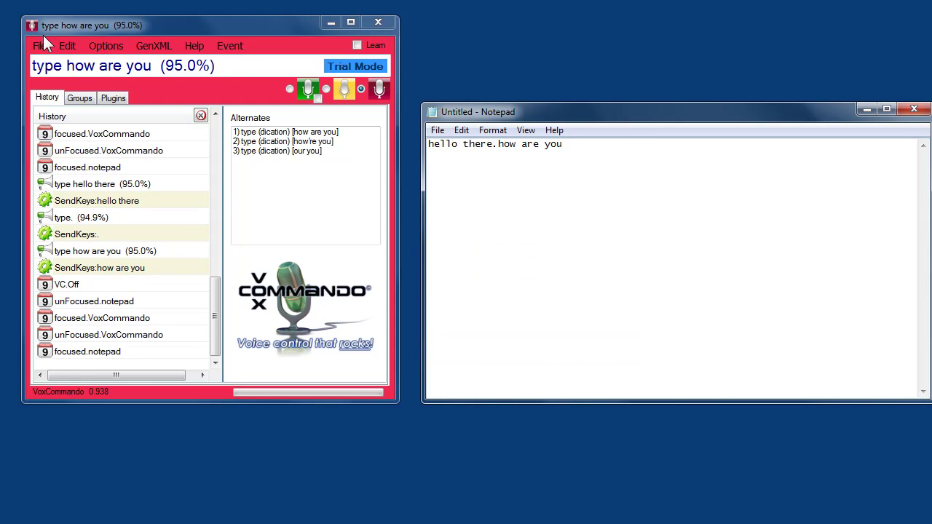
{"action": "left_click", "coordinate": [379, 22]}
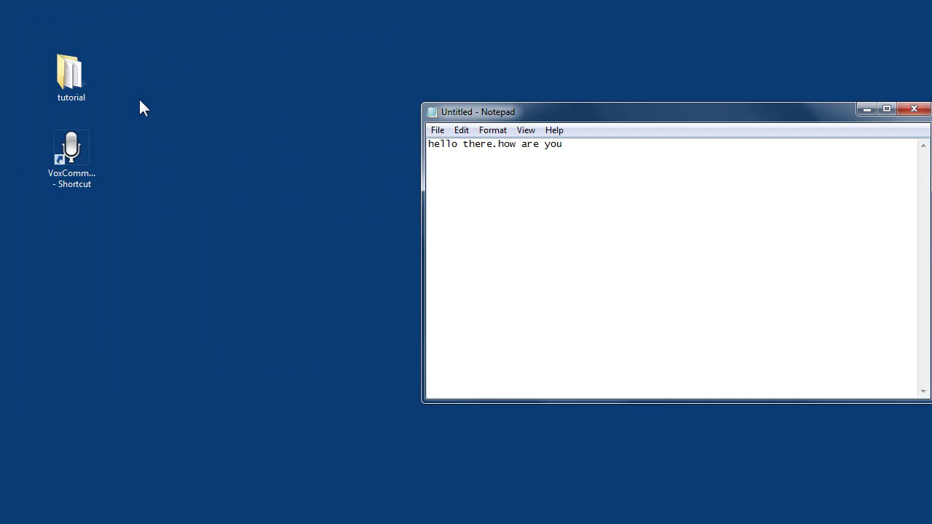
{"action": "left_click", "coordinate": [73, 149]}
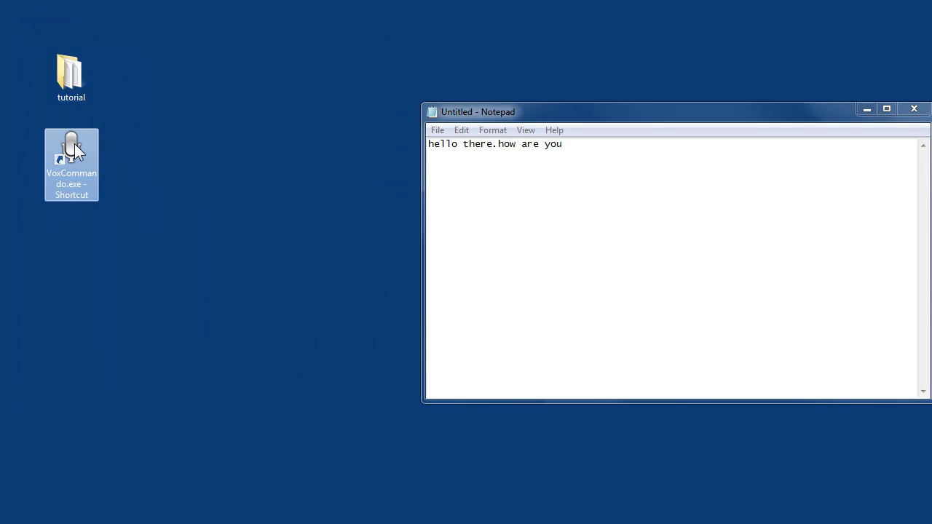
{"action": "double_click", "coordinate": [75, 145]}
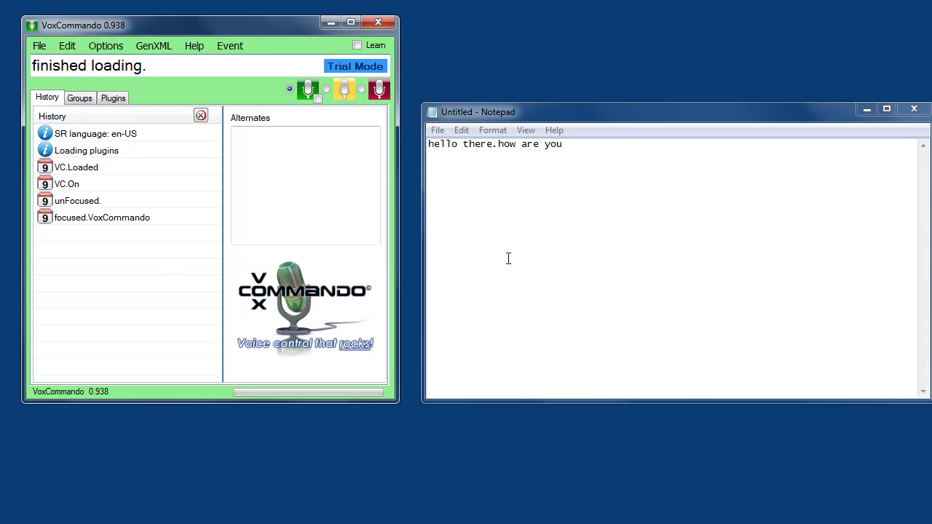
{"action": "left_click", "coordinate": [575, 145]}
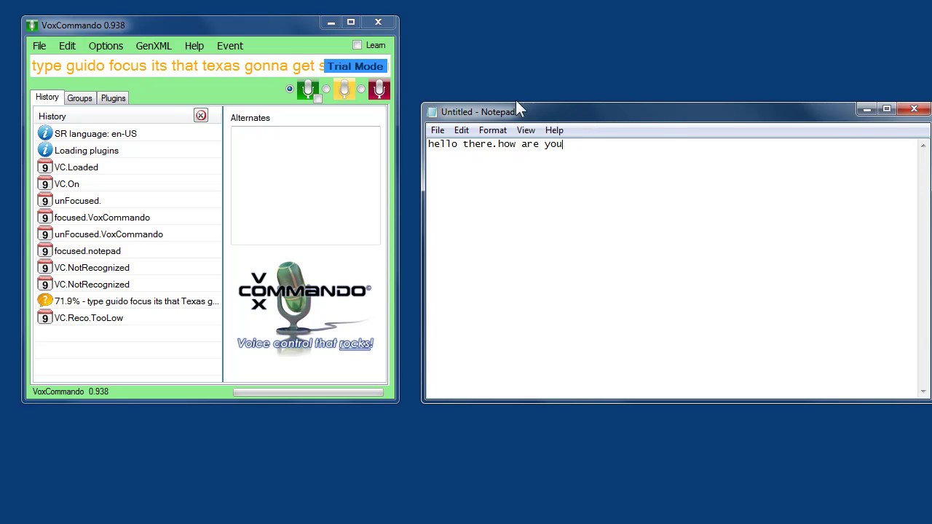
Step: Turn listening off, reopen the "type (dication)" command from the tree editor, and add an empty action above SendKeys
{"action": "left_click", "coordinate": [379, 89]}
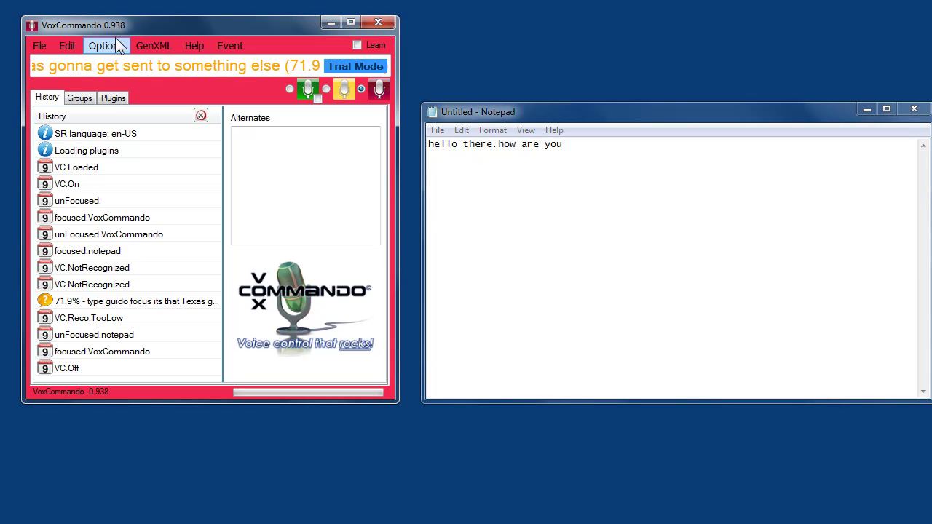
{"action": "left_click", "coordinate": [65, 45]}
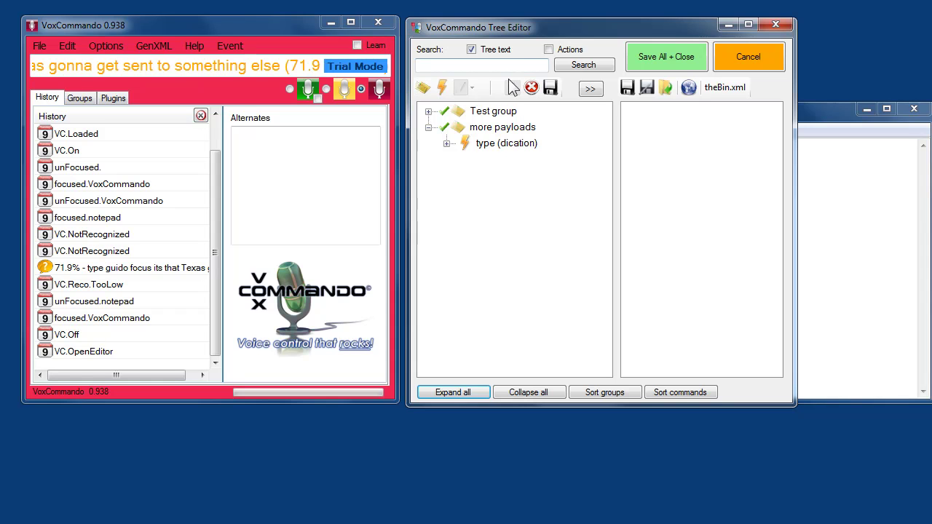
{"action": "double_click", "coordinate": [468, 148]}
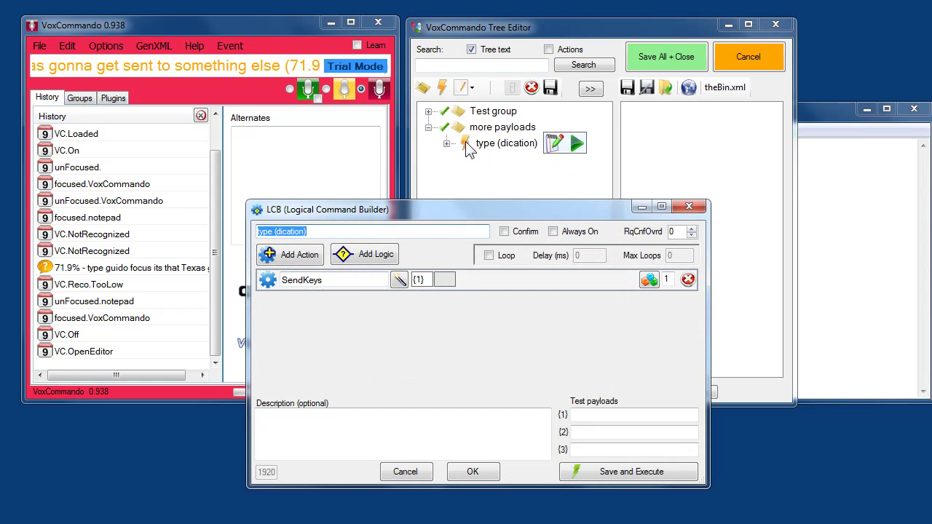
{"action": "left_click", "coordinate": [306, 262]}
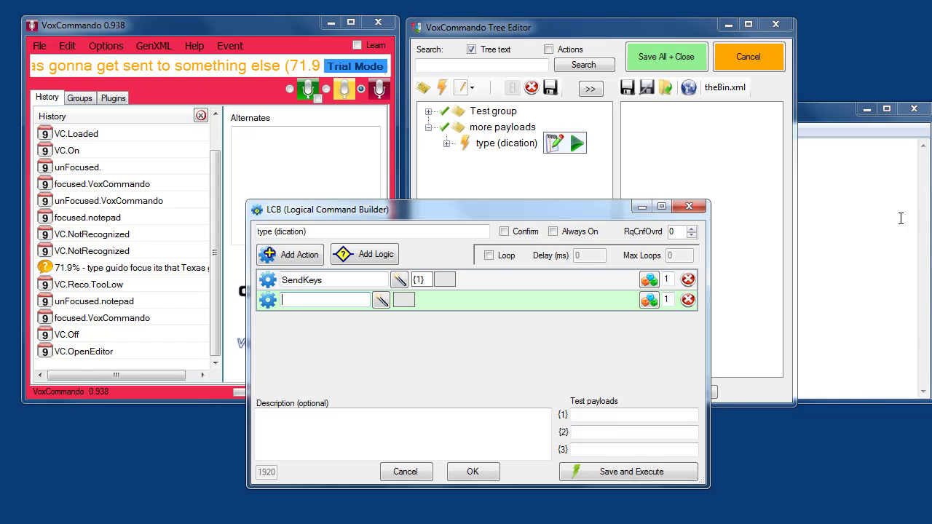
{"action": "left_click_drag", "start_coordinate": [264, 303], "coordinate": [268, 277]}
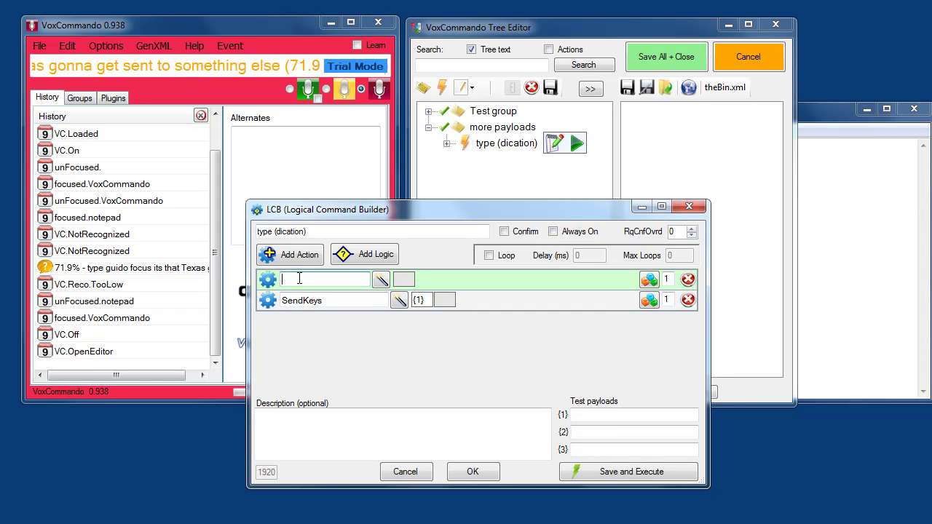
Step: Assign the core action Window.Focus to the empty action above SendKeys and set its parameter to "notepad"
{"action": "left_click", "coordinate": [392, 279]}
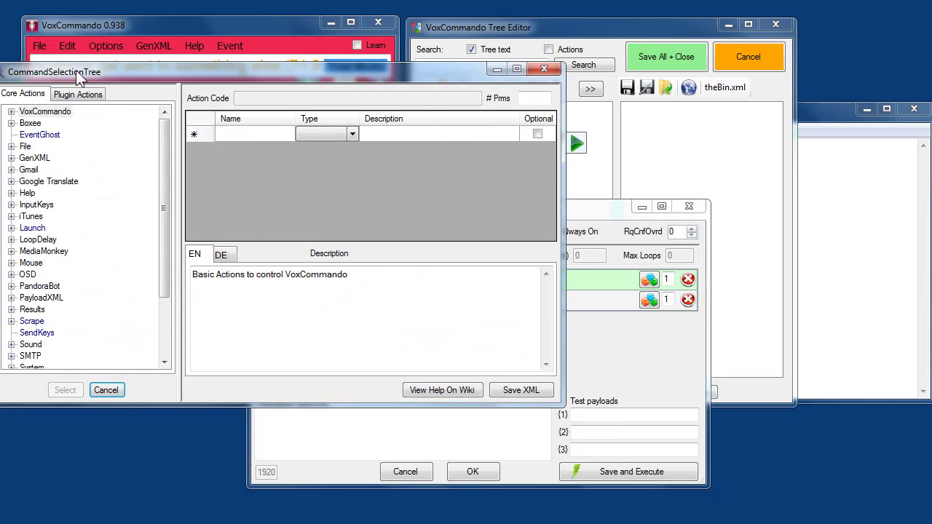
{"action": "left_click_drag", "start_coordinate": [80, 69], "coordinate": [147, 86]}
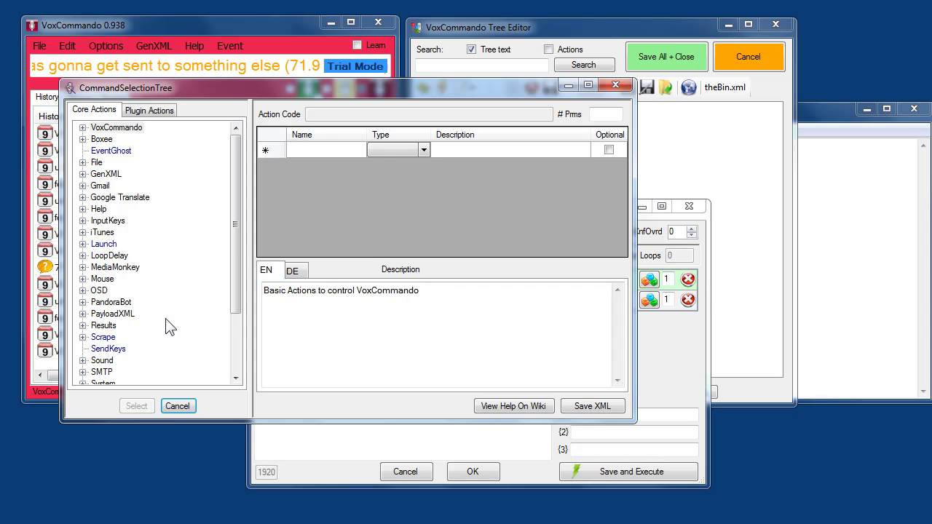
{"action": "left_click_drag", "start_coordinate": [238, 254], "coordinate": [236, 318]}
{"action": "left_click", "coordinate": [84, 337]}
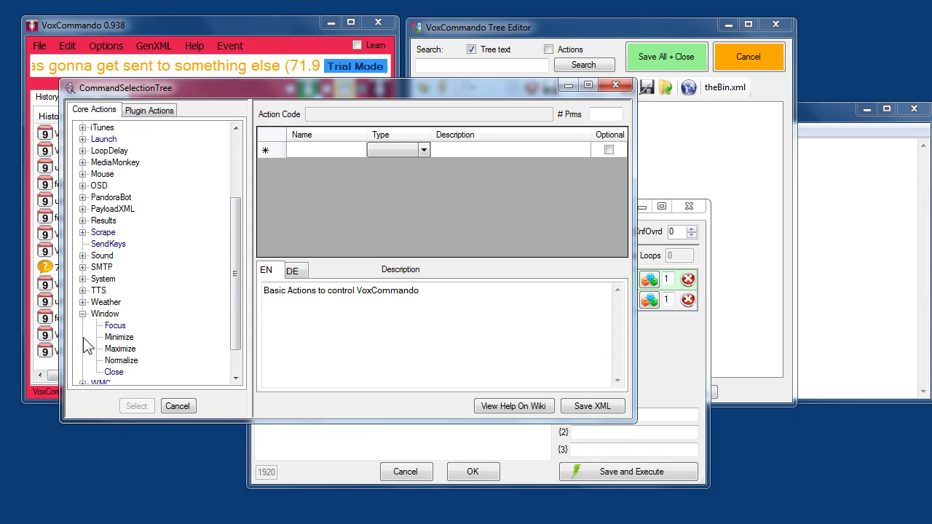
{"action": "left_click", "coordinate": [114, 326]}
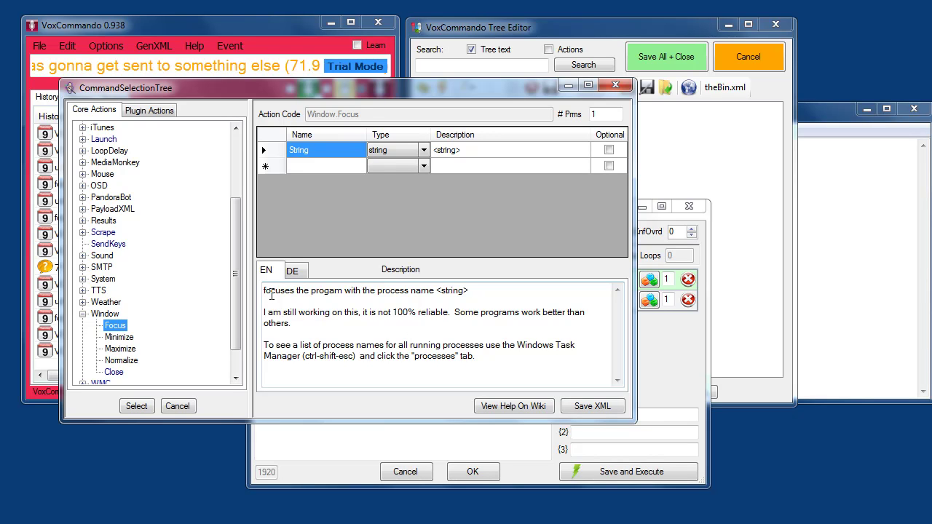
{"action": "left_click_drag", "start_coordinate": [377, 292], "coordinate": [436, 291]}
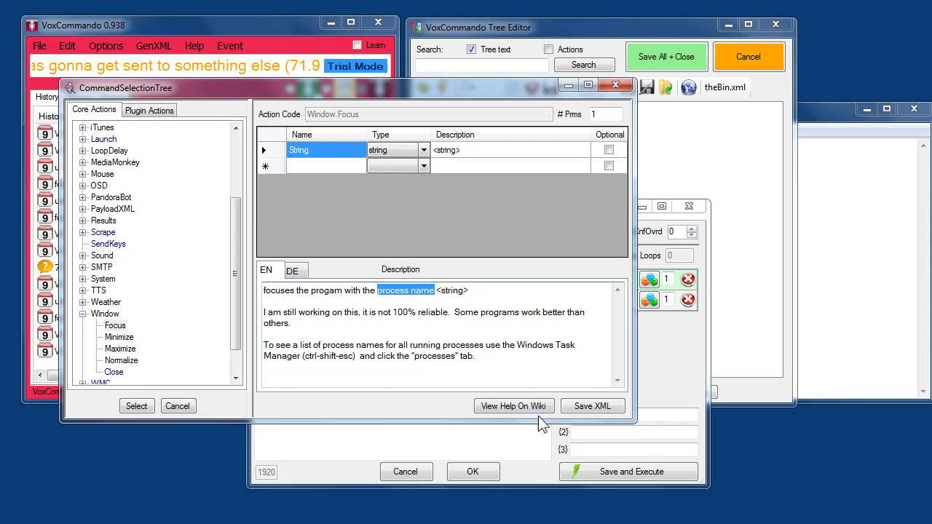
{"action": "left_click", "coordinate": [137, 406]}
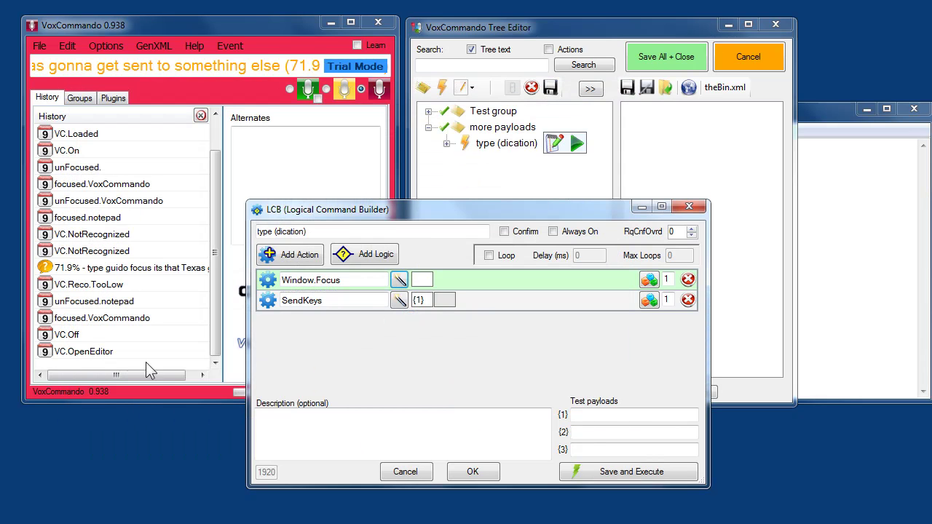
{"action": "left_click", "coordinate": [418, 280]}
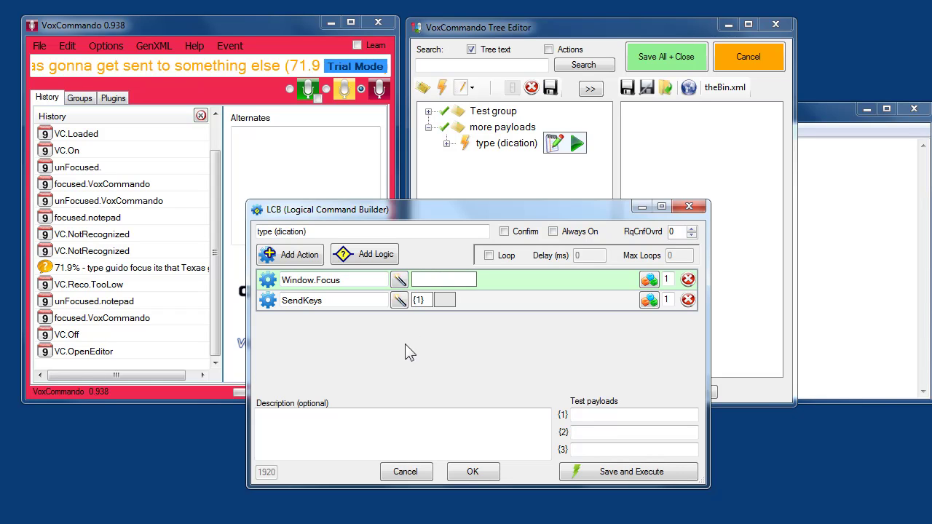
{"action": "type", "text": "notepad"}
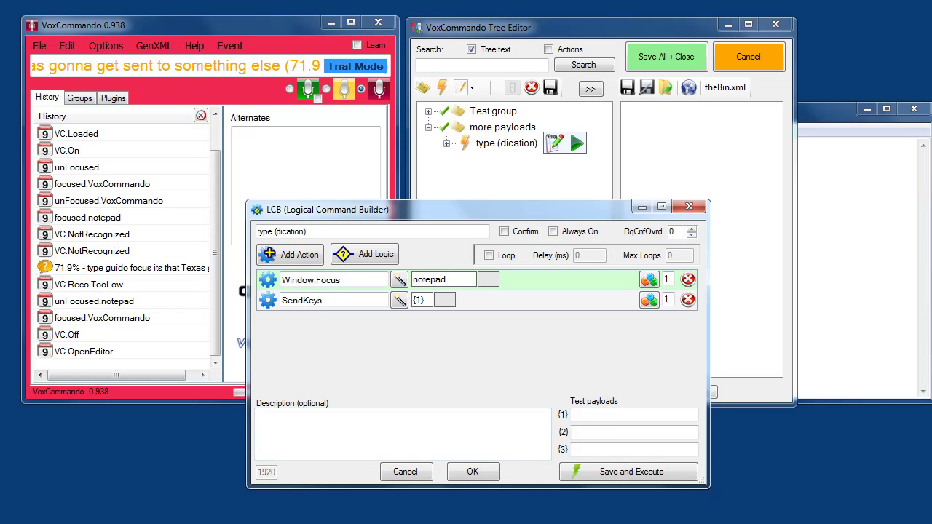
Step: Look up Notepad's process name in the Windows Task Manager process list, and close the Task Manager
{"action": "right_click", "coordinate": [730, 523]}
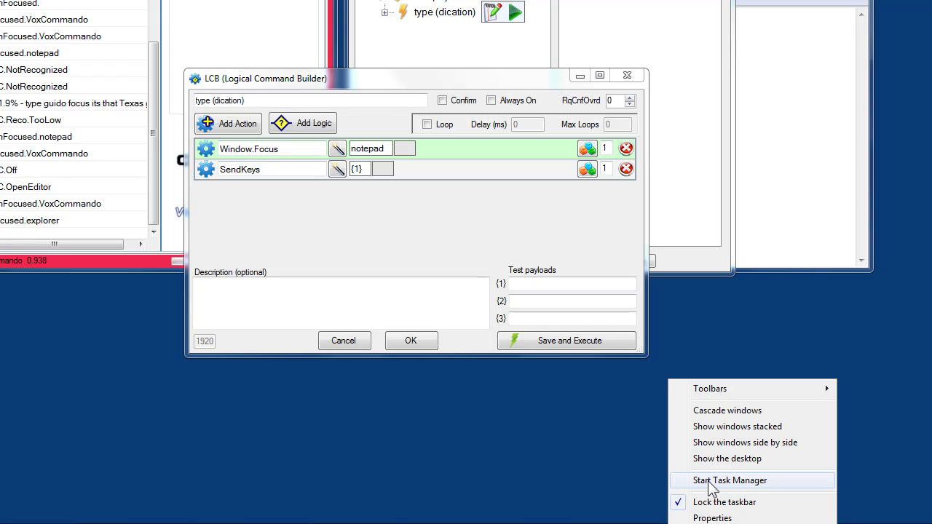
{"action": "left_click", "coordinate": [709, 481]}
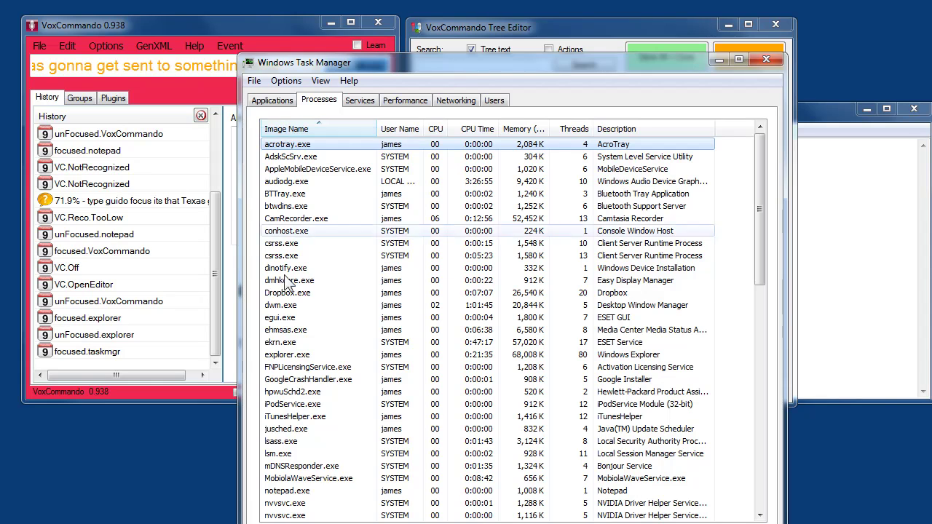
{"action": "left_click", "coordinate": [285, 493]}
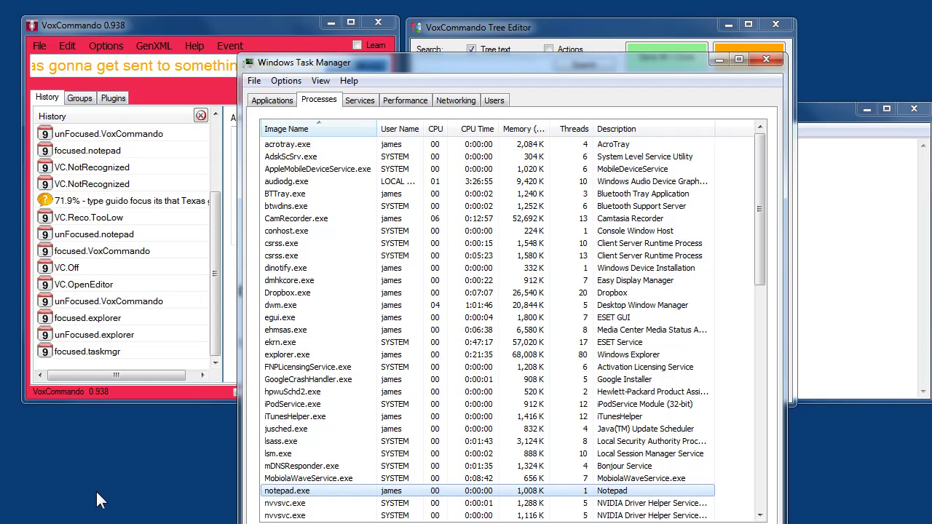
{"action": "left_click", "coordinate": [766, 59]}
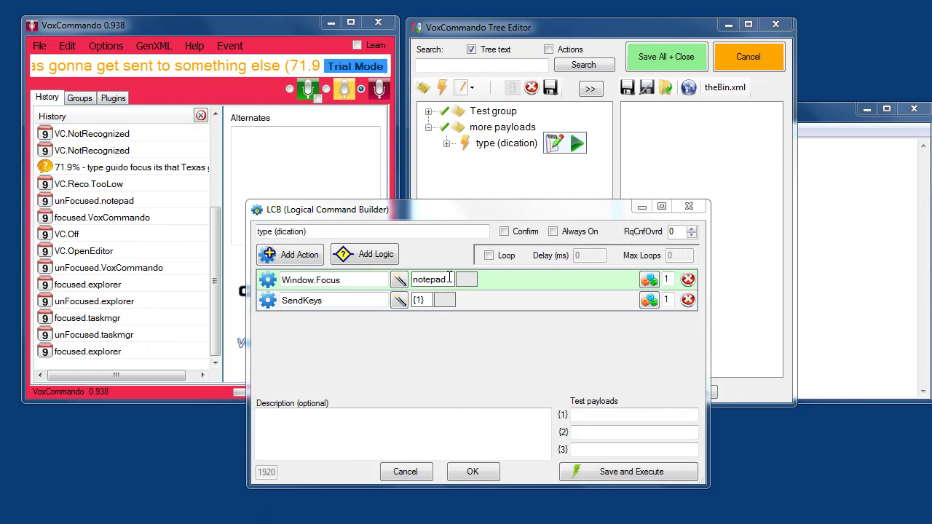
Step: Append {CR} to the SendKeys parameter and save the command with the whole tree, declining to save changes to the bin file
{"action": "left_click", "coordinate": [450, 279]}
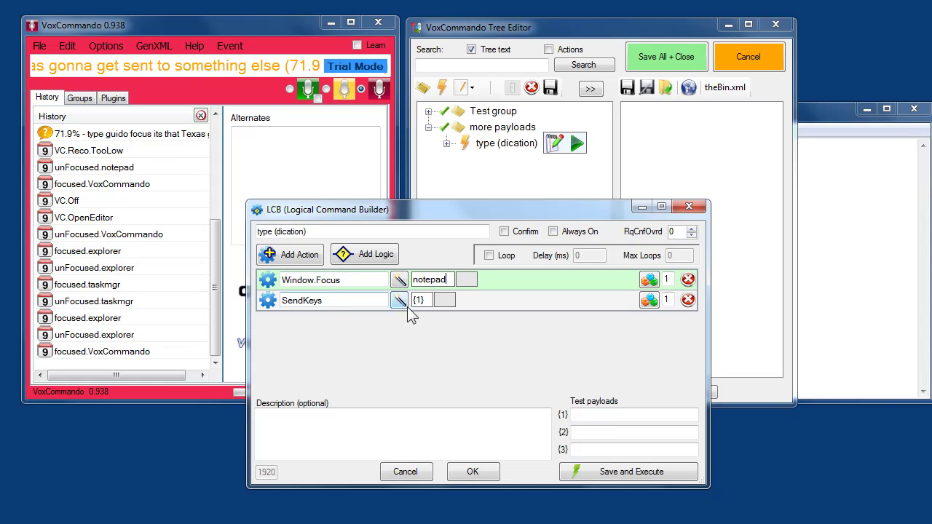
{"action": "left_click", "coordinate": [430, 301]}
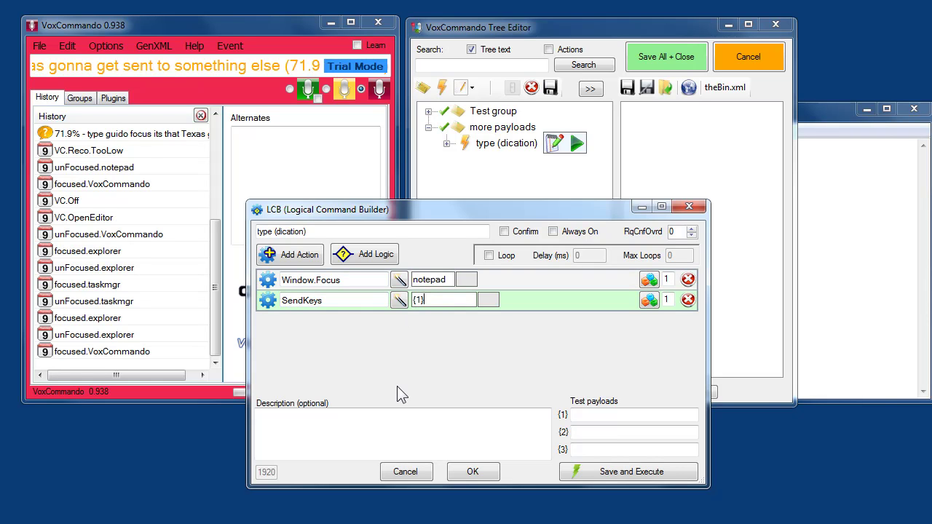
{"action": "type", "text": "{CR}"}
{"action": "left_click", "coordinate": [475, 471]}
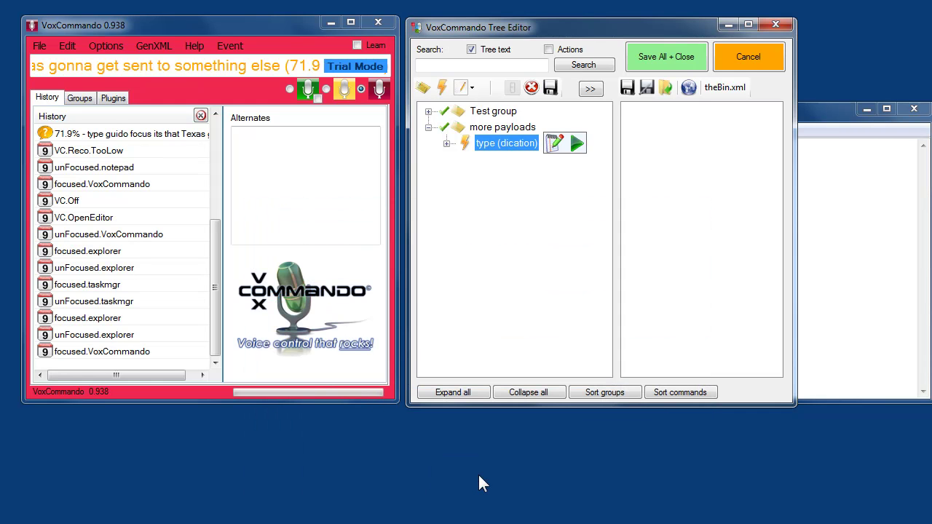
{"action": "left_click", "coordinate": [660, 54]}
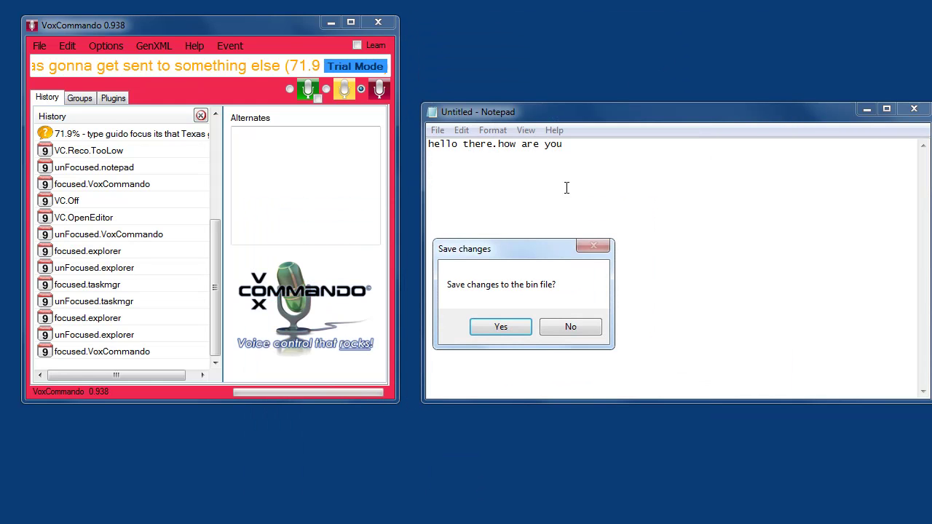
{"action": "left_click", "coordinate": [570, 326]}
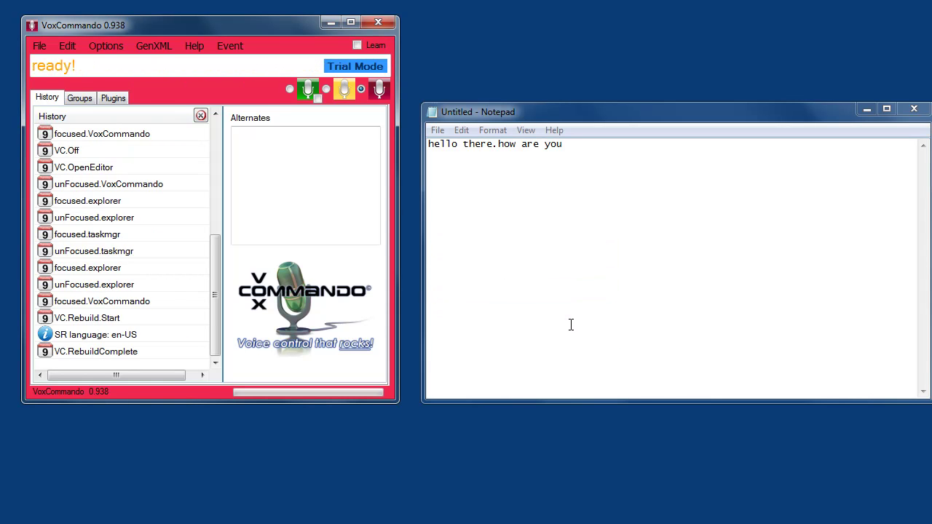
Step: Turn listening on, test the command by dictating "hey there", "what's up" and "see you tomorrow" into Notepad, and turn listening off
{"action": "left_click", "coordinate": [290, 88]}
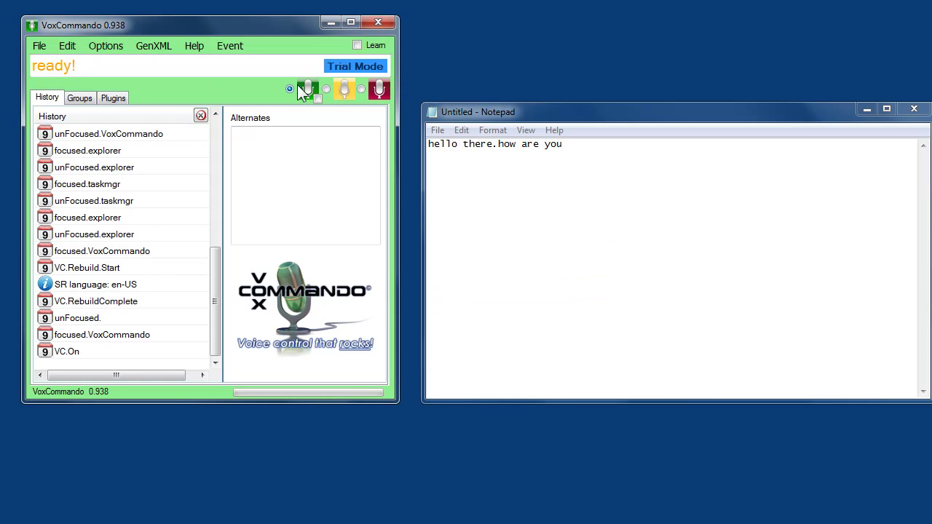
{"action": "left_click", "coordinate": [378, 91]}
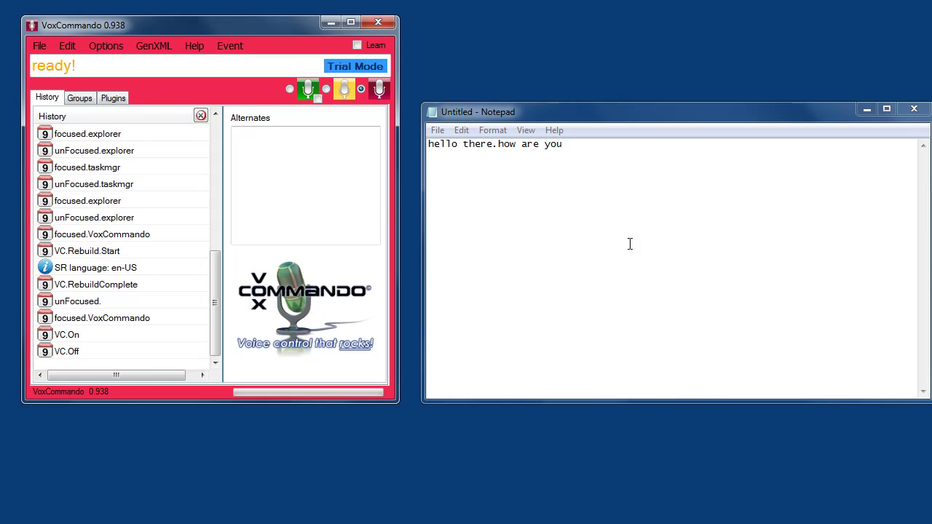
{"action": "left_click", "coordinate": [290, 89]}
{"action": "mouse_move", "coordinate": [276, 27]}
{"action": "left_mouse_down"}
{"action": "mouse_move", "coordinate": [276, 86]}
{"action": "mouse_move", "coordinate": [265, 42]}
{"action": "left_mouse_up"}
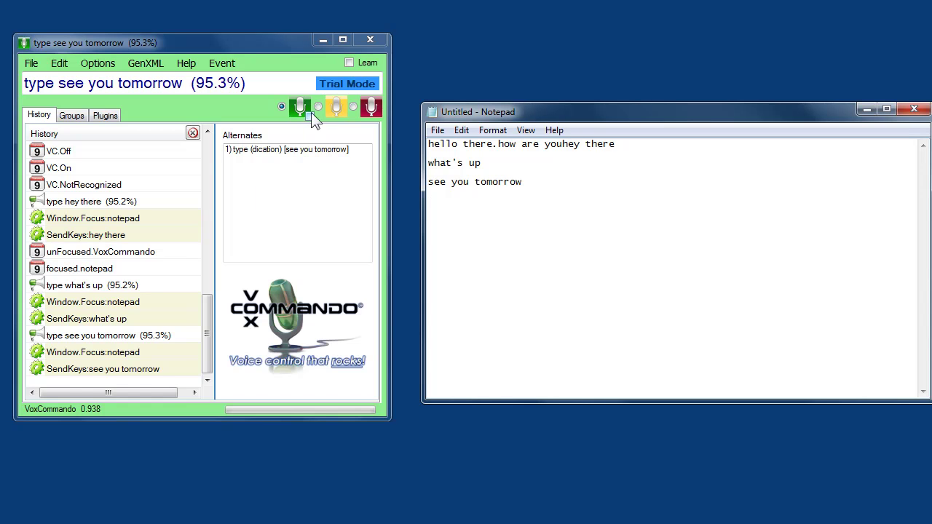
{"action": "left_click", "coordinate": [353, 107]}
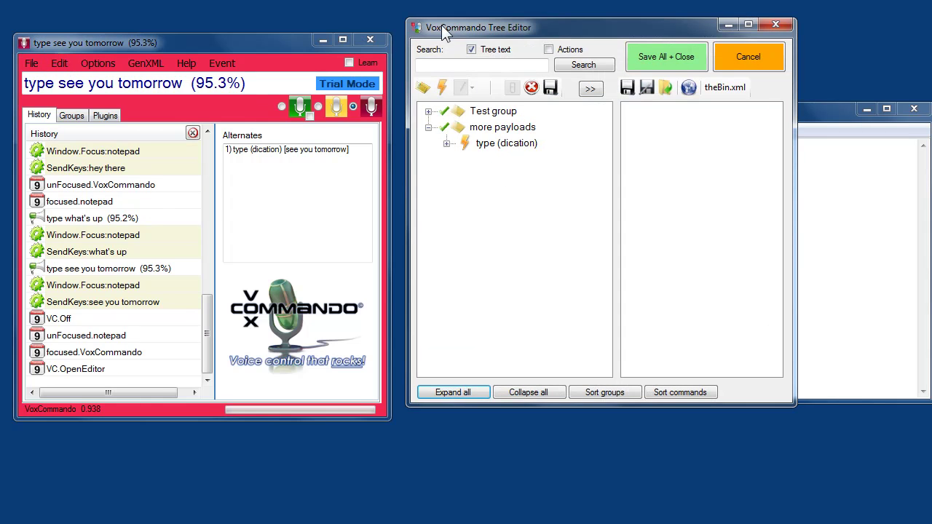
Step: Clone the "type (dication)" command in the tree editor and rename the copy "spell (dication)"
{"action": "left_click_drag", "start_coordinate": [442, 25], "coordinate": [156, 62]}
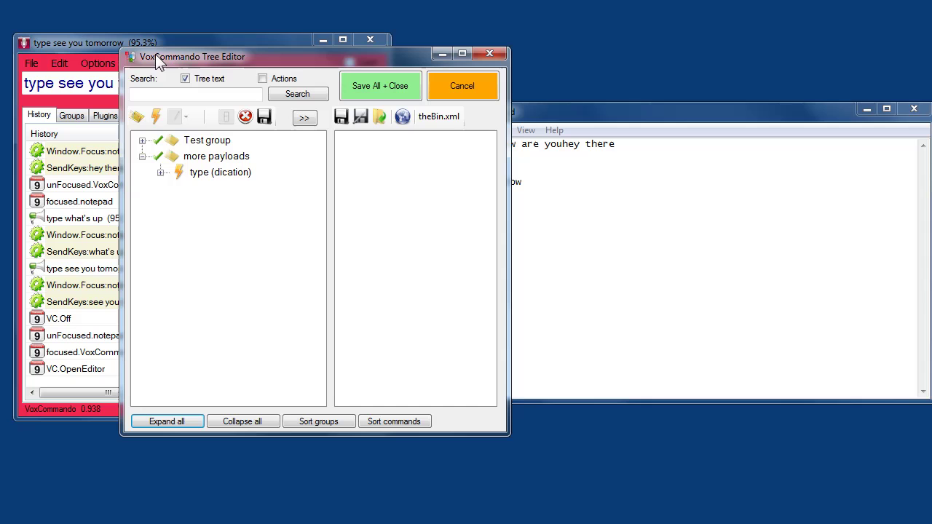
{"action": "left_click", "coordinate": [161, 173]}
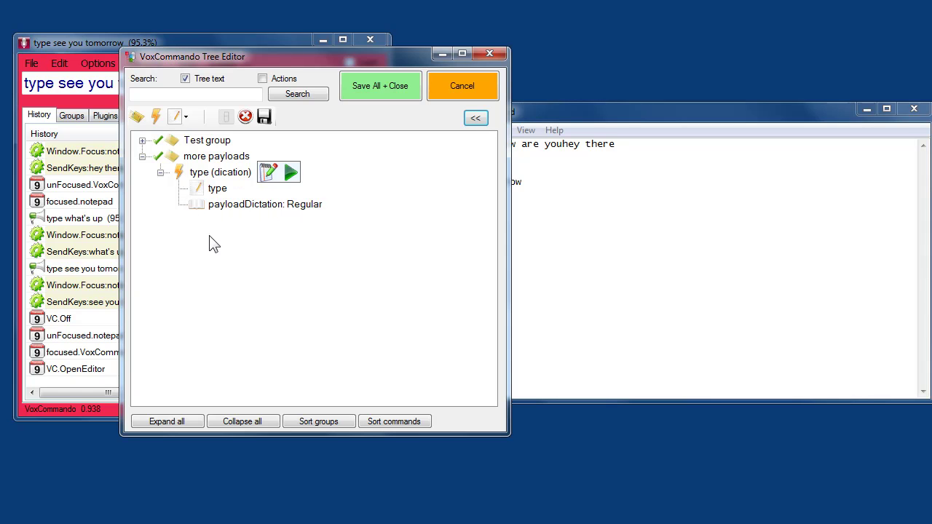
{"action": "right_click", "coordinate": [201, 179]}
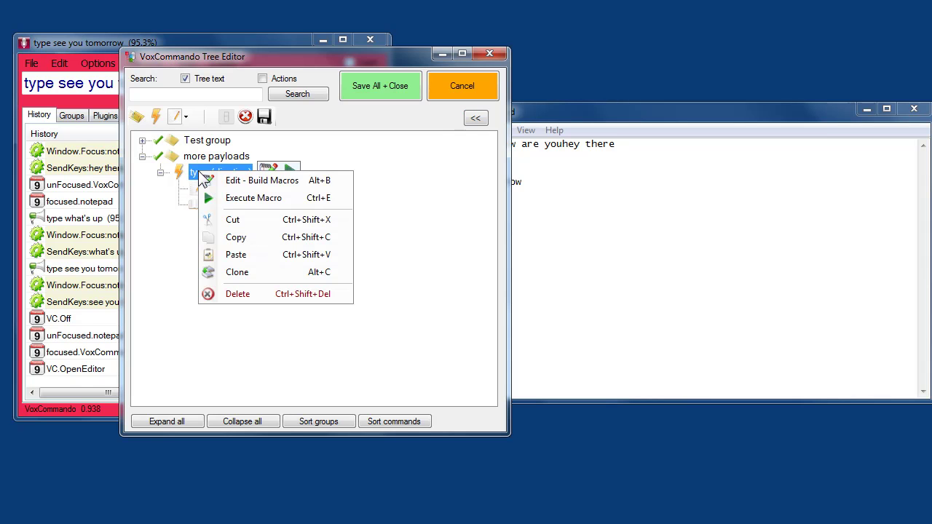
{"action": "left_click", "coordinate": [261, 271]}
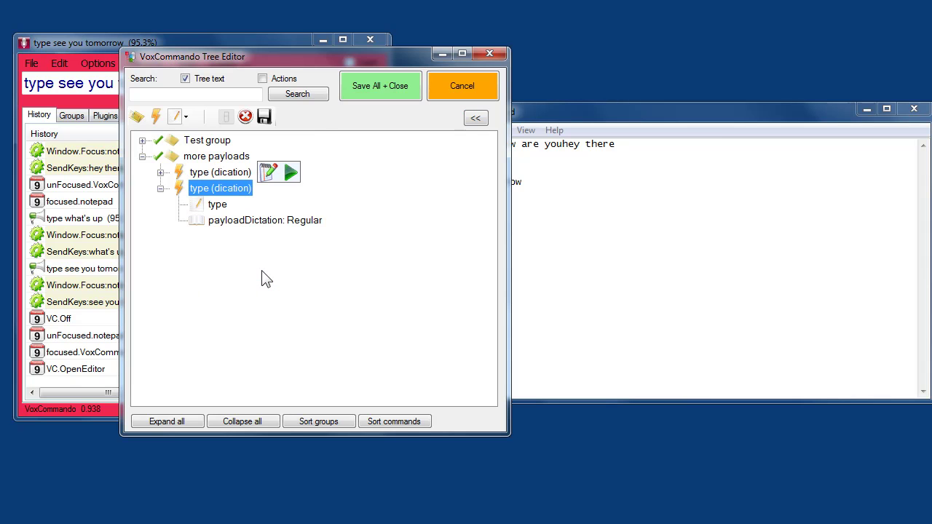
{"action": "left_click", "coordinate": [208, 190]}
{"action": "double_click", "coordinate": [203, 188]}
{"action": "type", "text": "spell"}
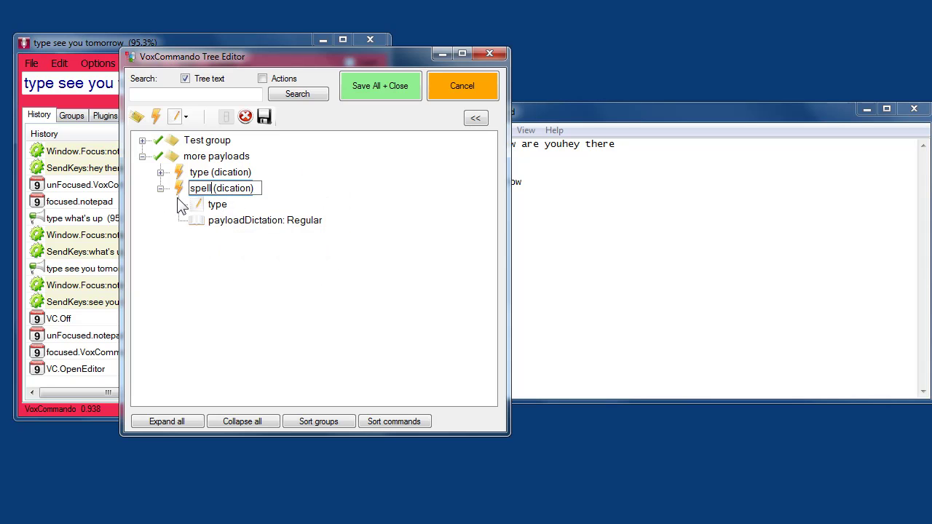
{"action": "key", "text": "Return"}
Step: Change the phrase under the "spell (dication)" command to "spell"
{"action": "left_click", "coordinate": [218, 205]}
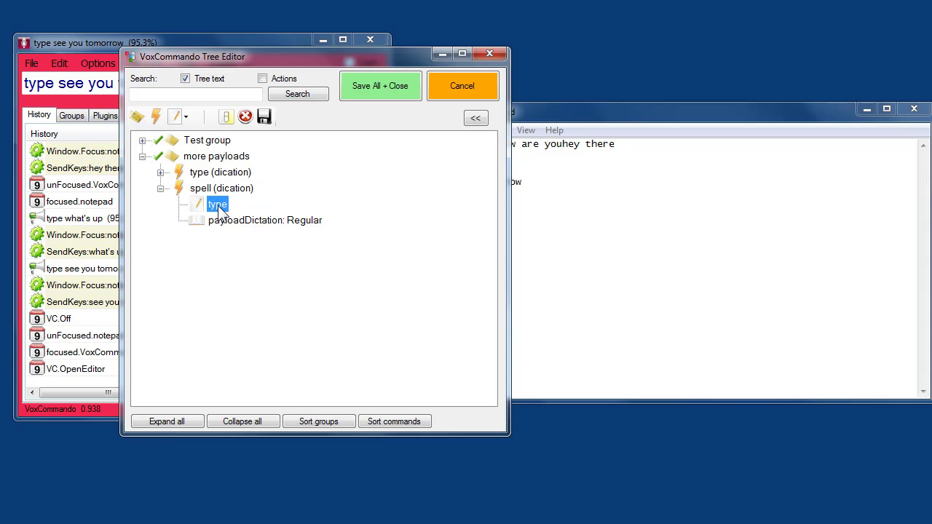
{"action": "key", "text": "Up"}
{"action": "key", "text": "Up"}
{"action": "key", "text": "Right"}
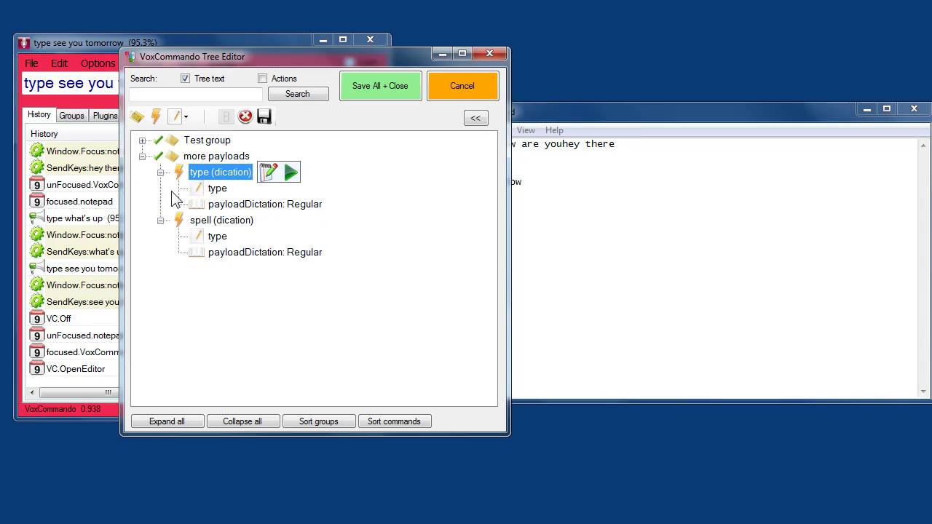
{"action": "left_click", "coordinate": [217, 236]}
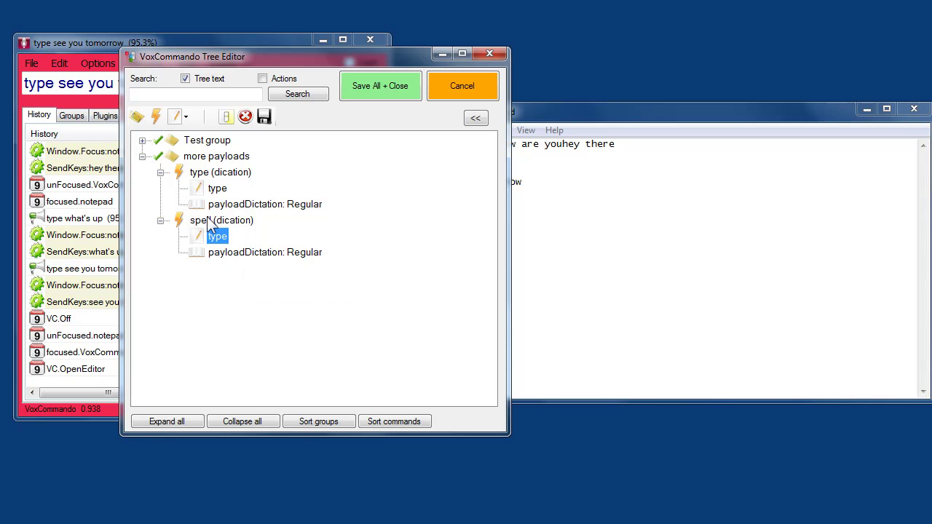
{"action": "mouse_move", "coordinate": [207, 244]}
{"action": "left_click", "coordinate": [216, 238]}
{"action": "type", "text": "spell"}
{"action": "key", "text": "Return"}
Step: Replace the regular dictation payload of the "spell (dication)" command with a Spelling dictation payload
{"action": "left_click", "coordinate": [259, 255]}
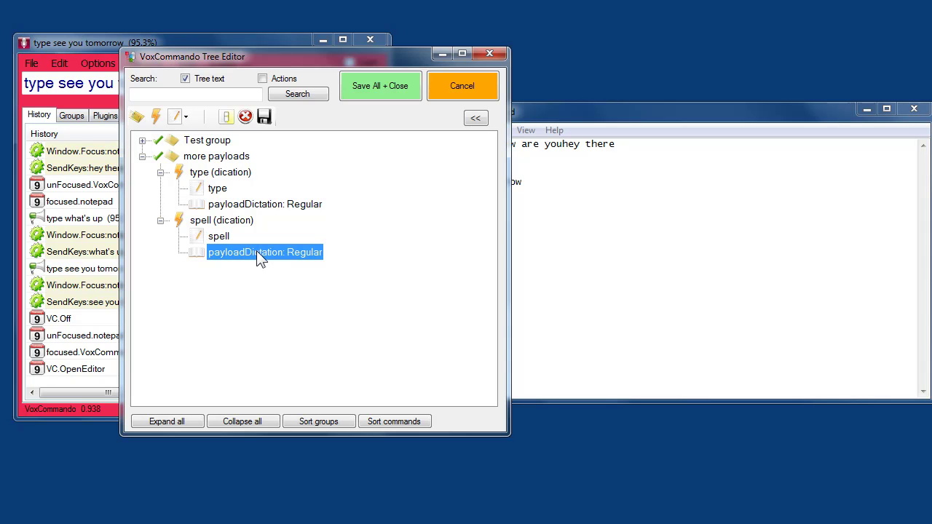
{"action": "left_click", "coordinate": [246, 119]}
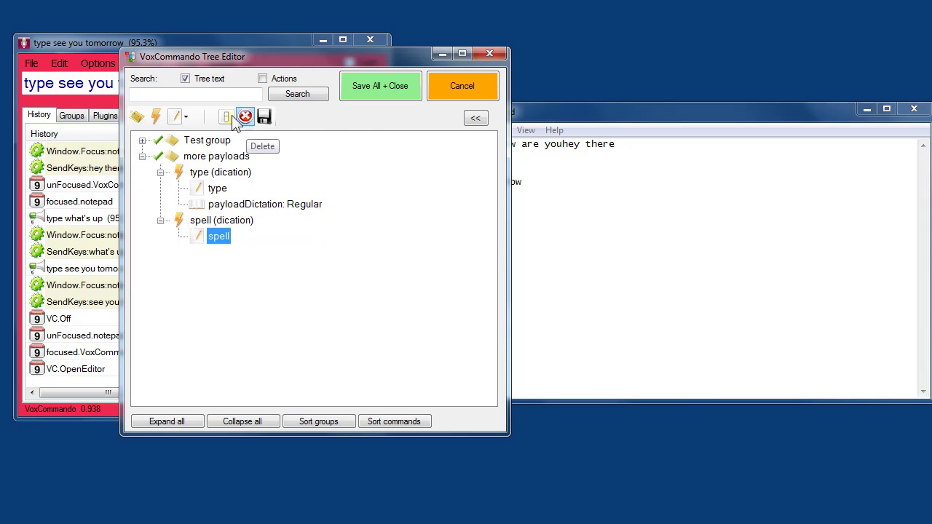
{"action": "left_click", "coordinate": [185, 118]}
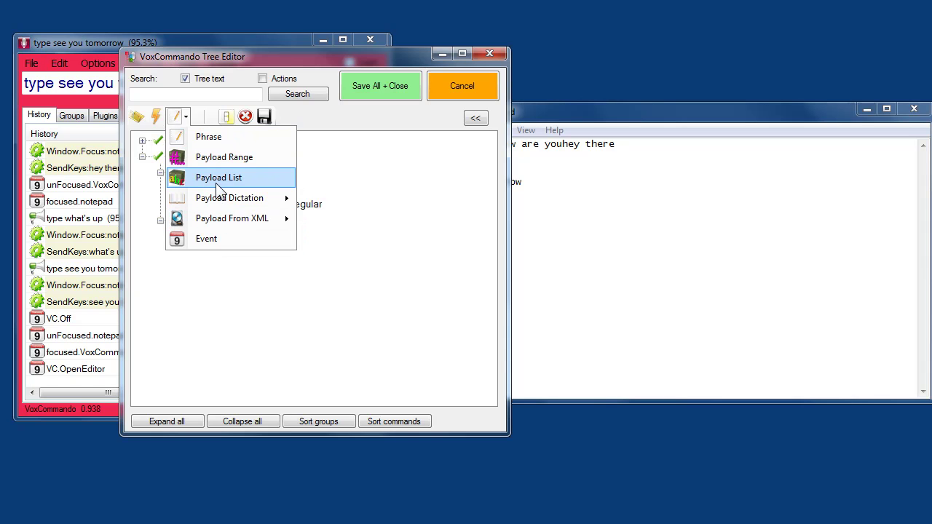
{"action": "mouse_move", "coordinate": [240, 200]}
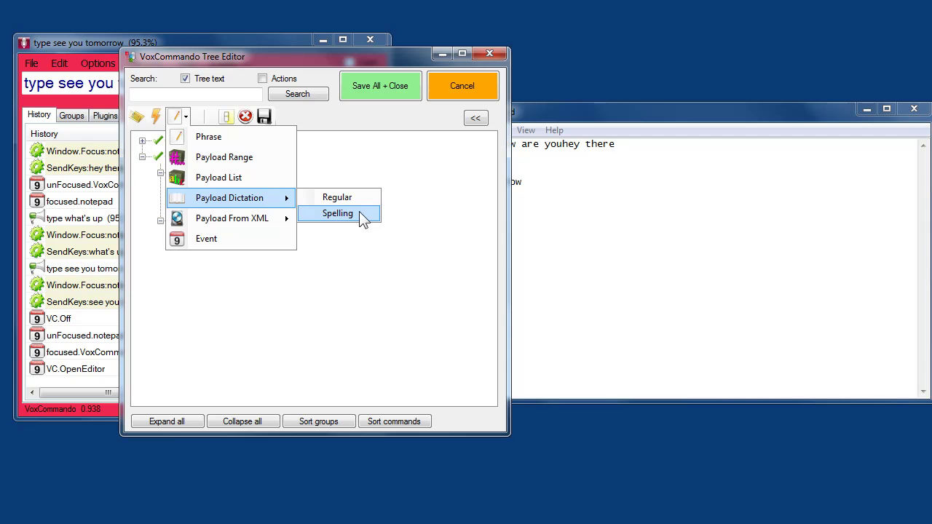
{"action": "left_click", "coordinate": [360, 216]}
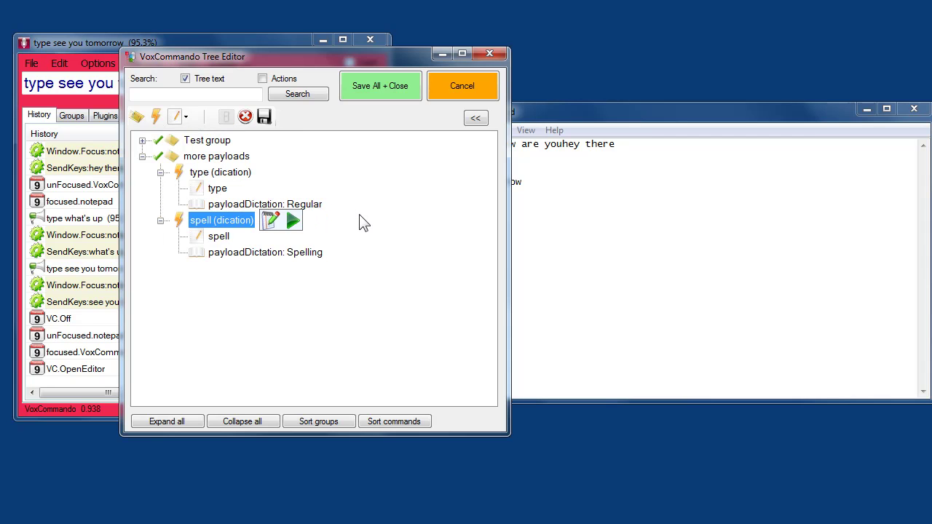
{"action": "left_click", "coordinate": [255, 254]}
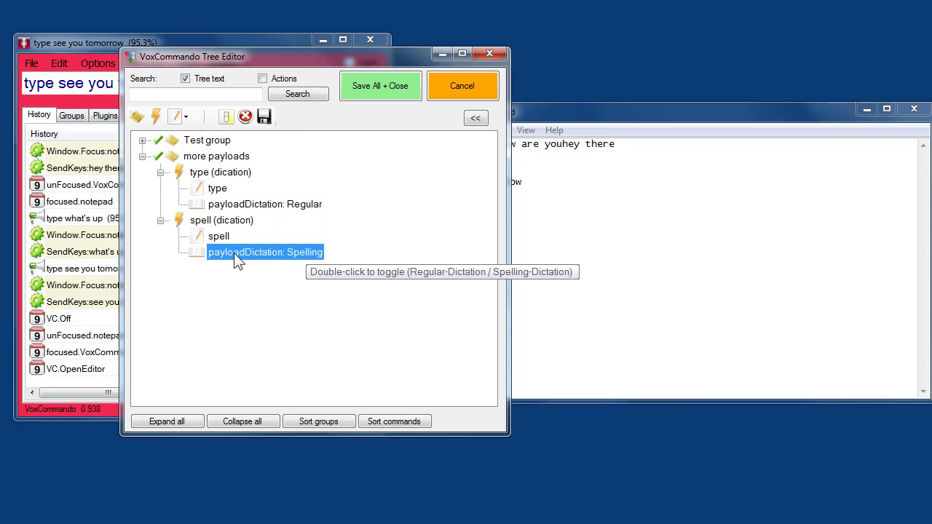
Step: Toggle the "spell (dication)" command's dictation payload between Spelling and Regular, leaving it on Spelling
{"action": "double_click", "coordinate": [221, 259]}
{"action": "double_click", "coordinate": [223, 259]}
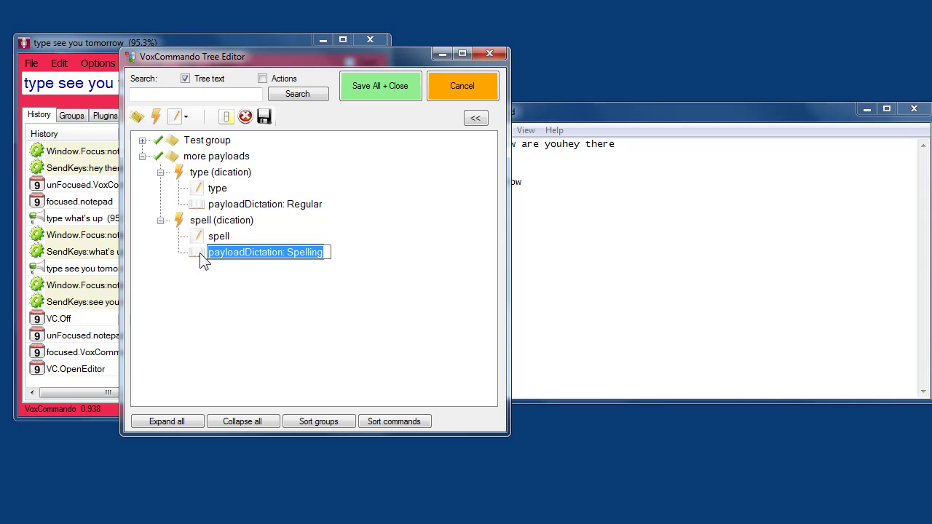
{"action": "double_click", "coordinate": [203, 255]}
{"action": "double_click", "coordinate": [204, 258]}
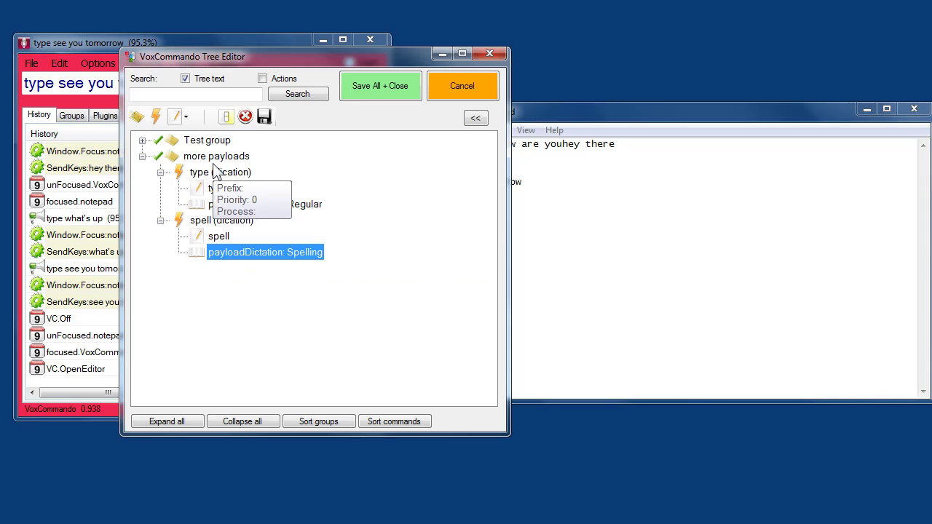
Step: Save all command changes and close the tree editor, declining to save the bin file
{"action": "left_click", "coordinate": [391, 87]}
{"action": "left_click", "coordinate": [559, 327]}
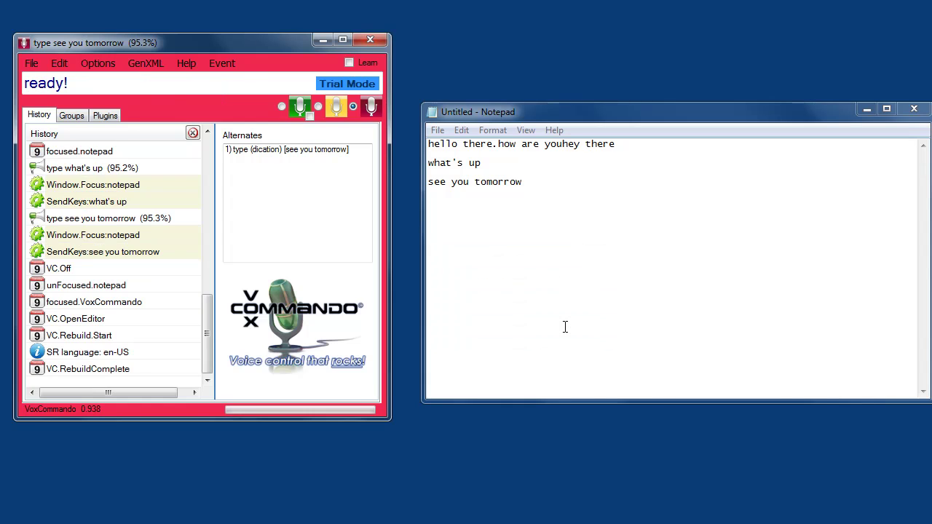
Step: Examine the rebuild events in the history list and the available restart commands
{"action": "left_click", "coordinate": [199, 205]}
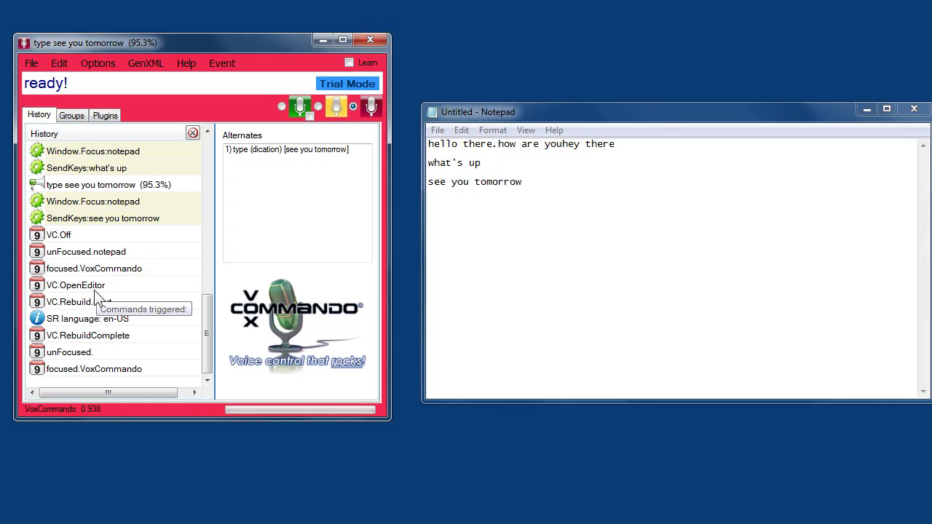
{"action": "left_click", "coordinate": [73, 304]}
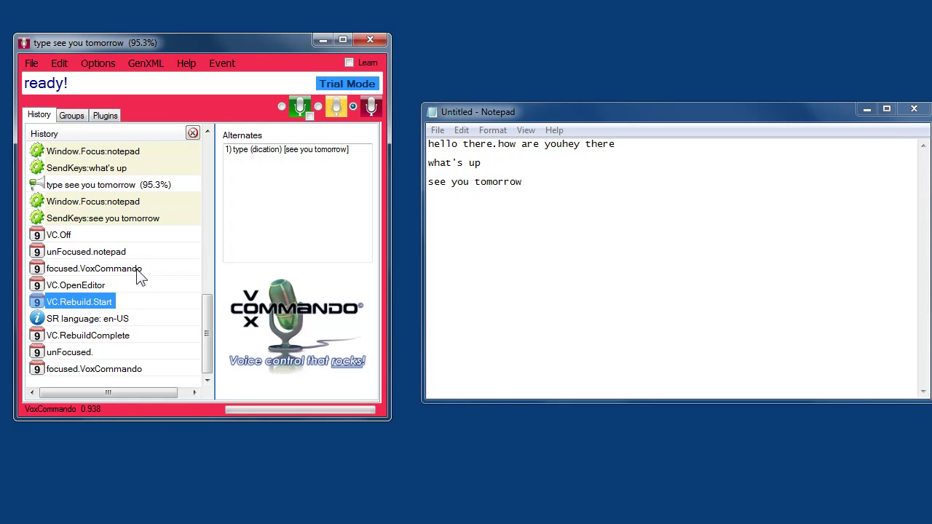
{"action": "left_click", "coordinate": [33, 64]}
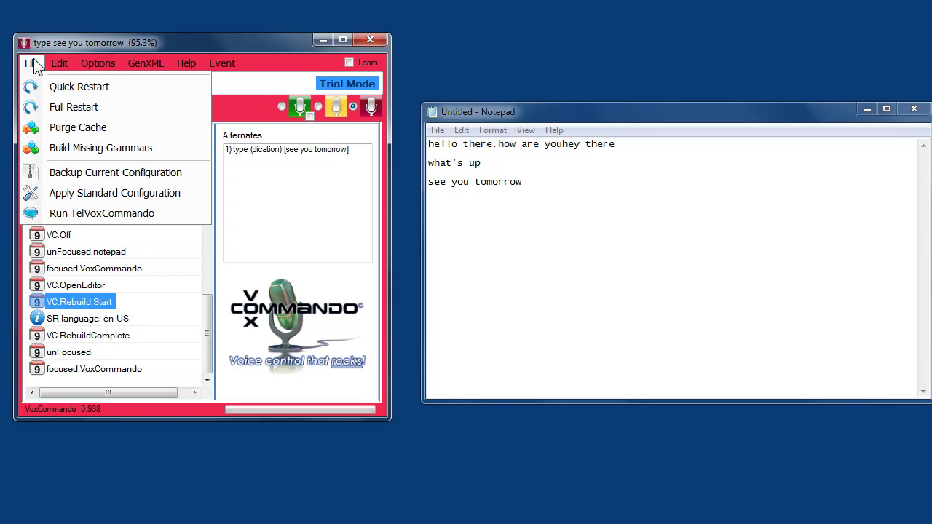
{"action": "left_click", "coordinate": [33, 64]}
{"action": "left_click", "coordinate": [34, 64]}
{"action": "left_click", "coordinate": [209, 49]}
{"action": "left_click", "coordinate": [34, 64]}
{"action": "left_click", "coordinate": [35, 64]}
Step: Change the "spell (dication)" command's phrase to "spell out" and save all changes, declining to save the bin file
{"action": "left_click", "coordinate": [57, 63]}
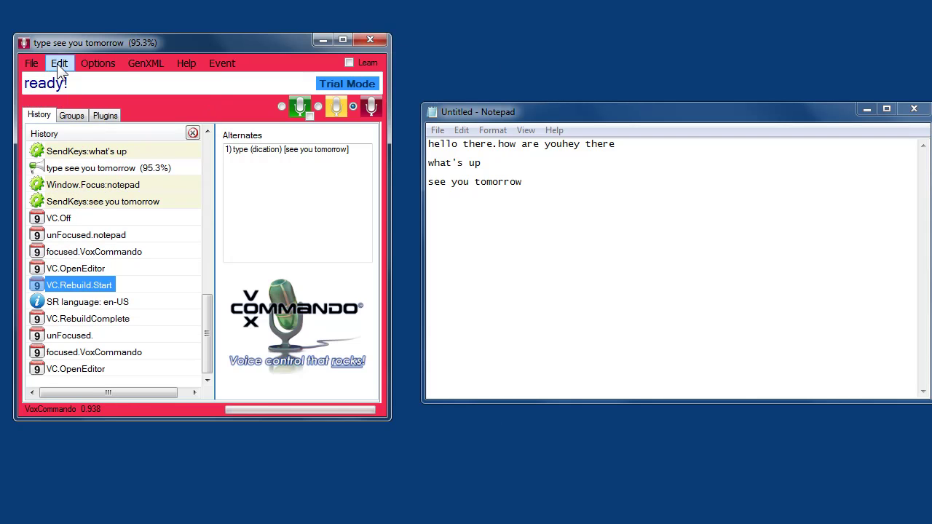
{"action": "left_click", "coordinate": [160, 189]}
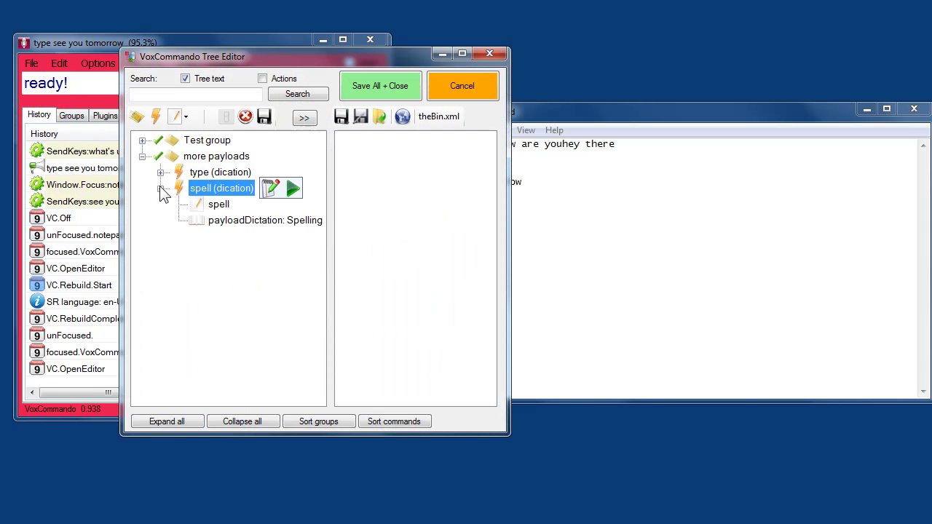
{"action": "left_click", "coordinate": [218, 206]}
{"action": "left_click", "coordinate": [226, 209]}
{"action": "type", "text": ","}
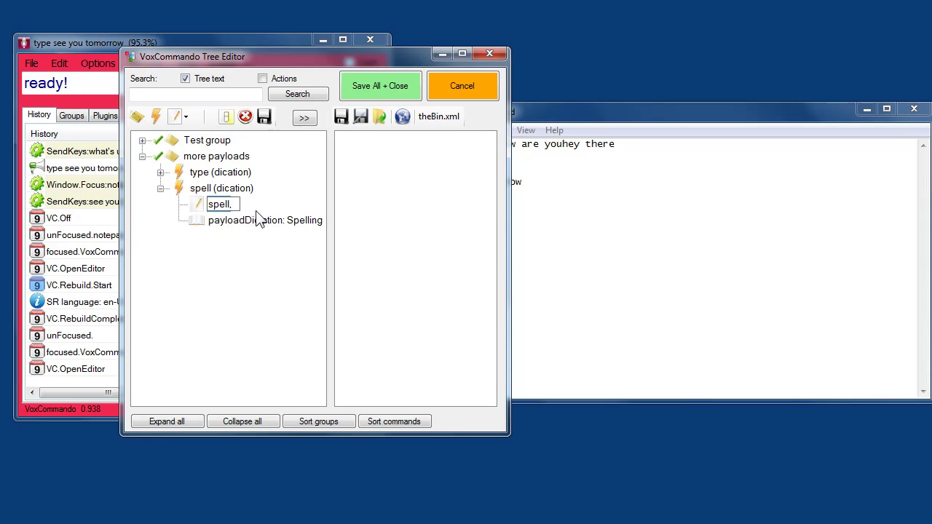
{"action": "type", "text": "out"}
{"action": "left_click", "coordinate": [386, 85]}
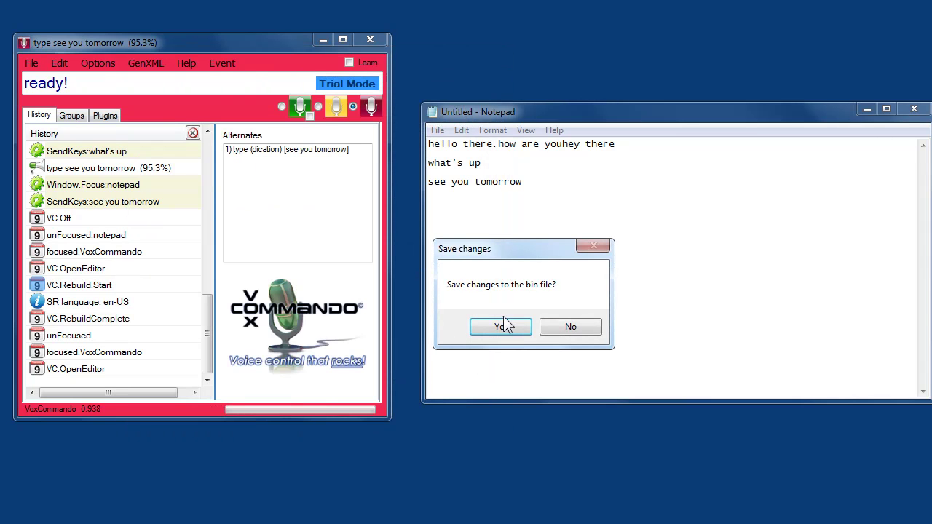
{"action": "left_click", "coordinate": [563, 326]}
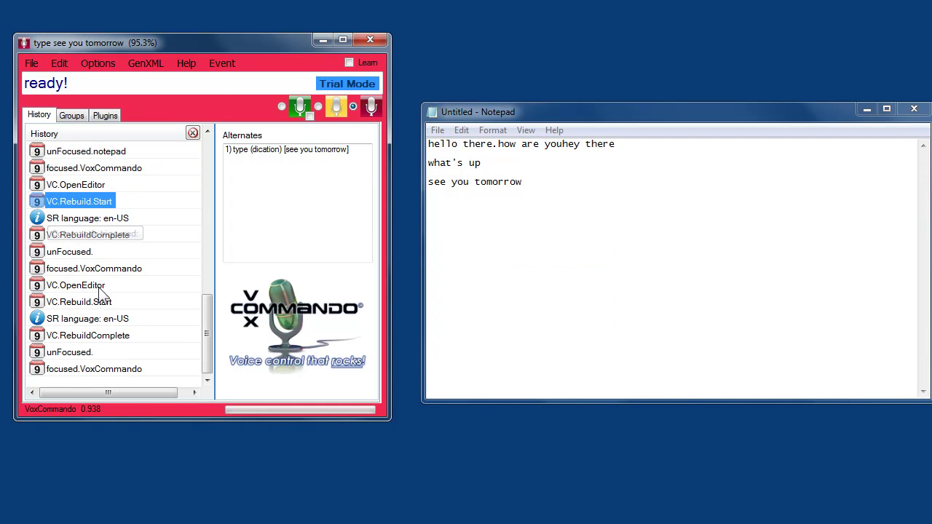
Step: Reopen the tree editor to inspect the "spell (dication)" command, and close it without saving
{"action": "left_click", "coordinate": [109, 300]}
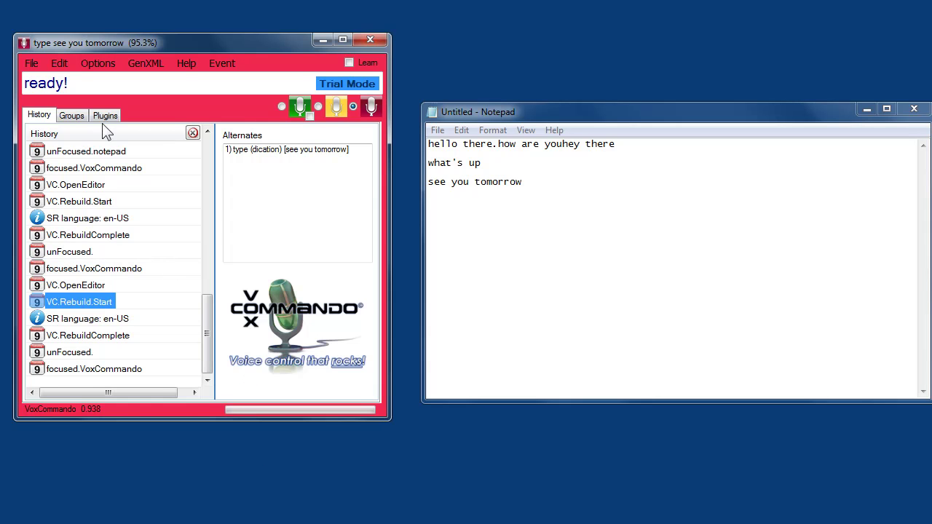
{"action": "left_click", "coordinate": [59, 63]}
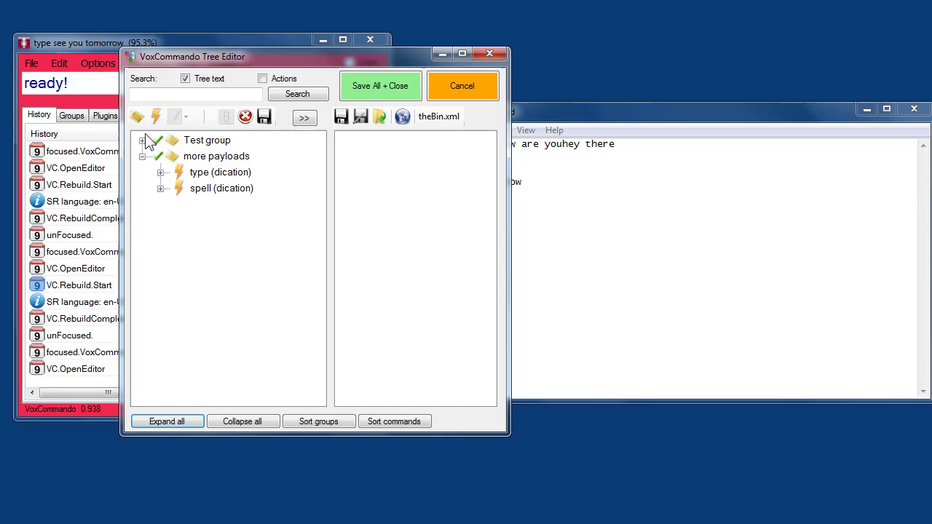
{"action": "left_click", "coordinate": [160, 188]}
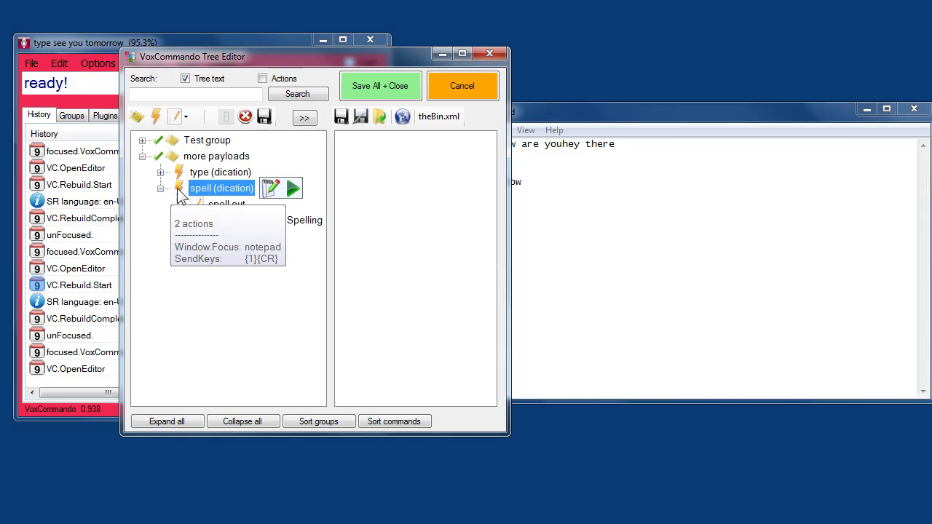
{"action": "left_click", "coordinate": [464, 89]}
Step: Perform a Quick Restart and generate the help page listing the voice commands
{"action": "left_click", "coordinate": [32, 64]}
{"action": "left_click", "coordinate": [33, 64]}
{"action": "left_click", "coordinate": [33, 64]}
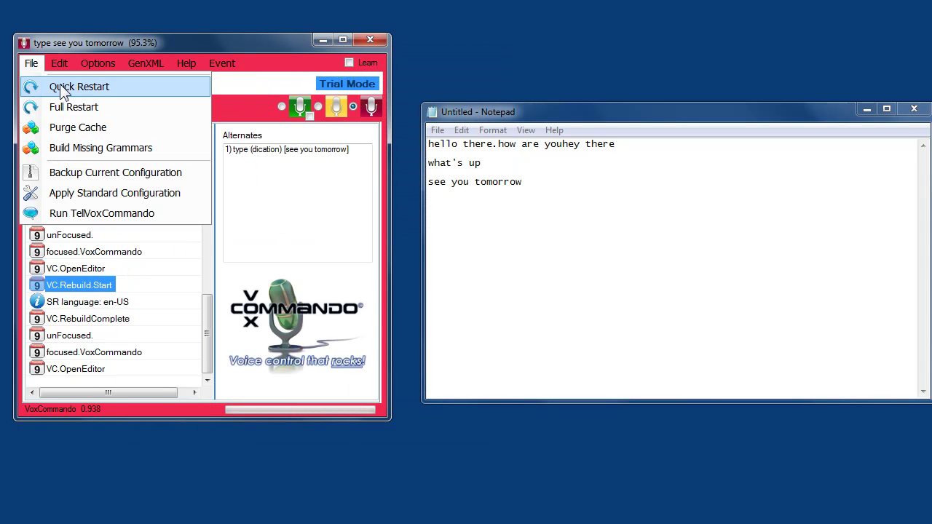
{"action": "left_click", "coordinate": [111, 86]}
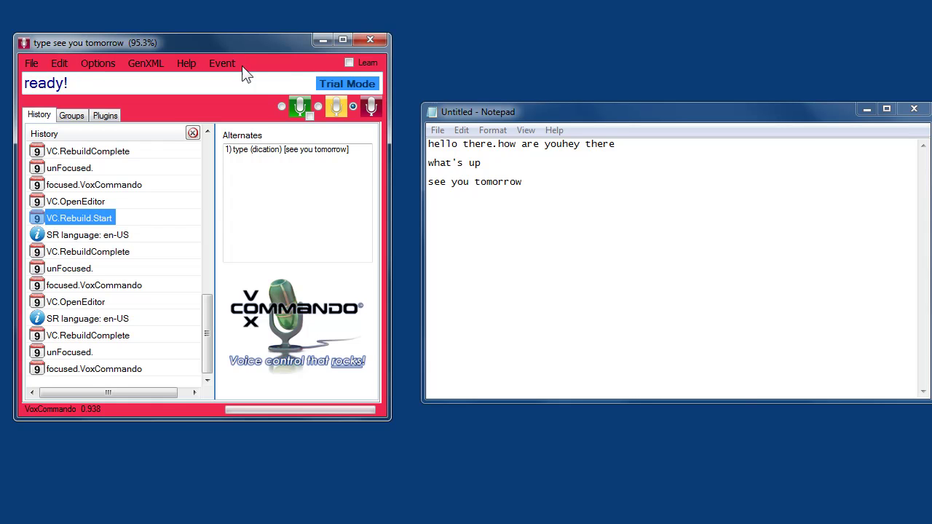
{"action": "left_click", "coordinate": [195, 63]}
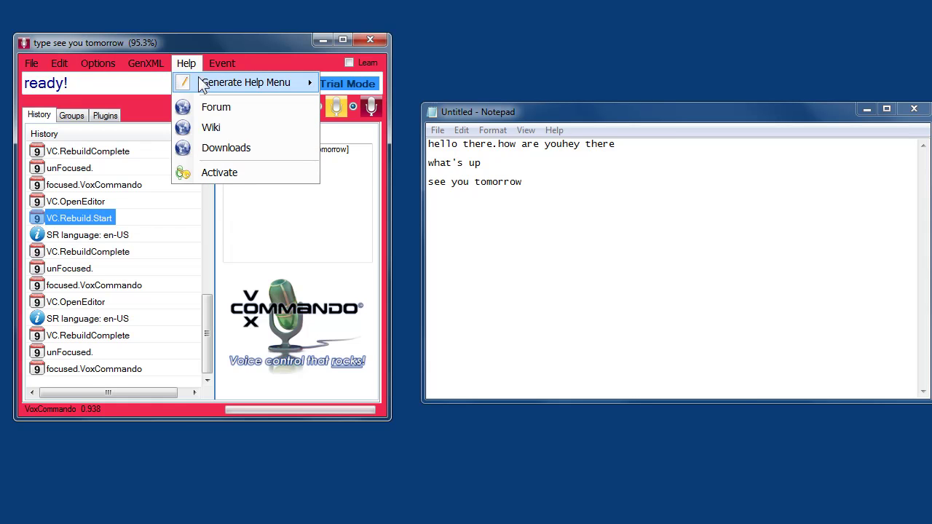
{"action": "left_click", "coordinate": [209, 81]}
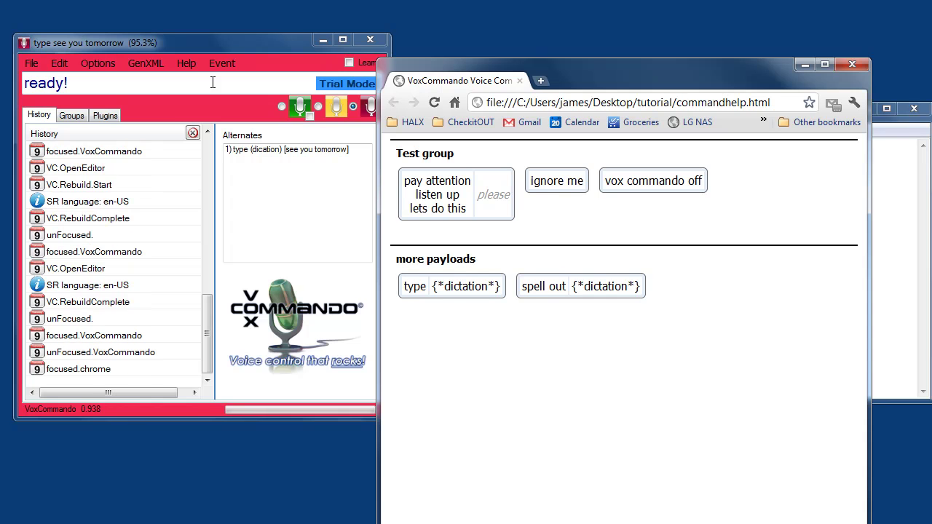
Step: With listening on, test spelling out "a b c", &, ÷, × and + and typing "that worked better" in Notepad, and turn listening off
{"action": "left_click", "coordinate": [283, 109]}
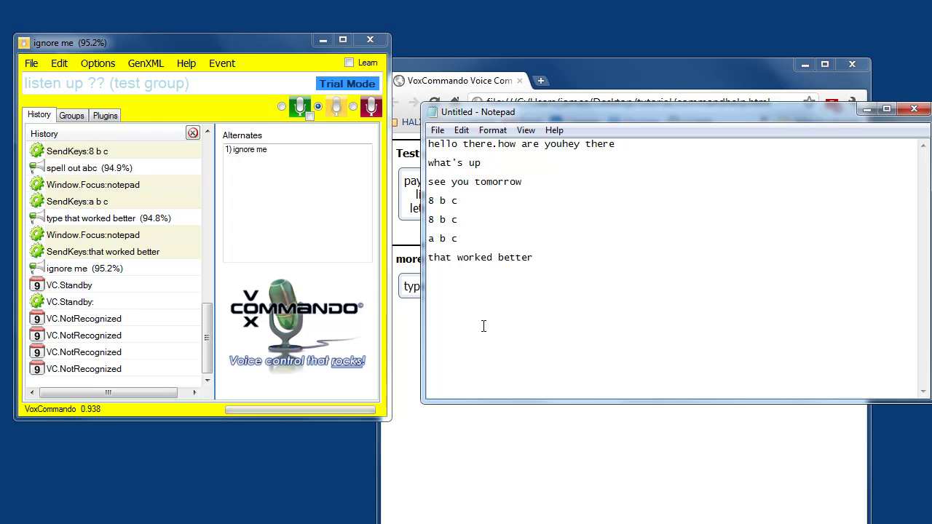
{"action": "left_click", "coordinate": [282, 107]}
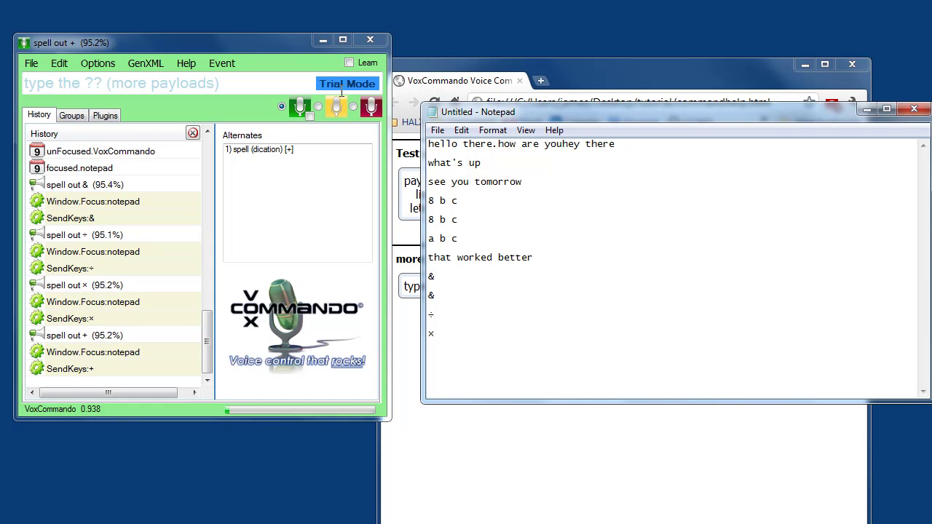
{"action": "left_click", "coordinate": [368, 109]}
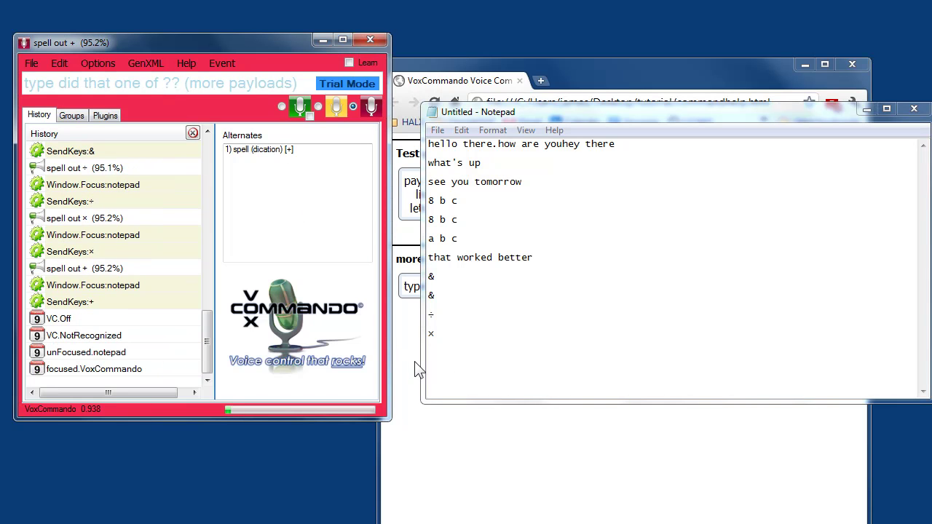
Step: Close the command help page and clone the "type (dication)" command in the "more payloads" group of the tree editor
{"action": "left_click", "coordinate": [62, 270]}
{"action": "left_click", "coordinate": [76, 303]}
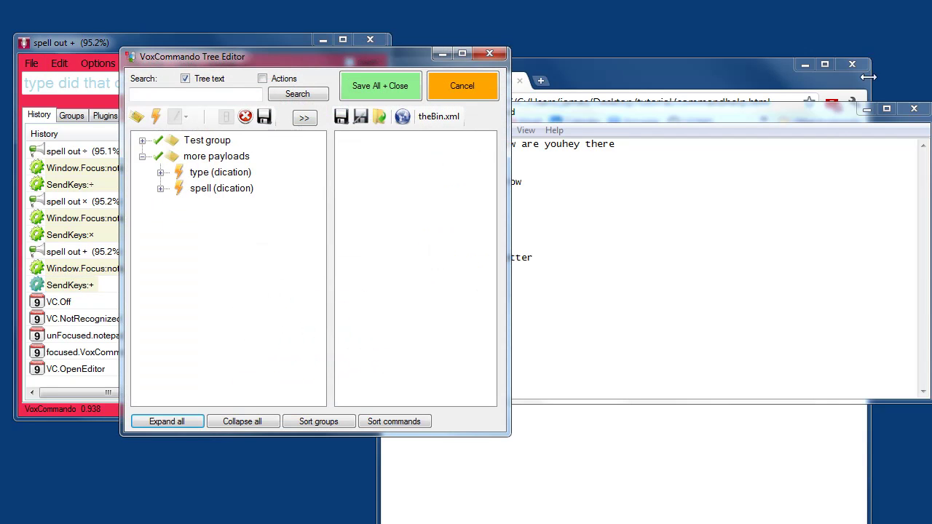
{"action": "left_click", "coordinate": [856, 64]}
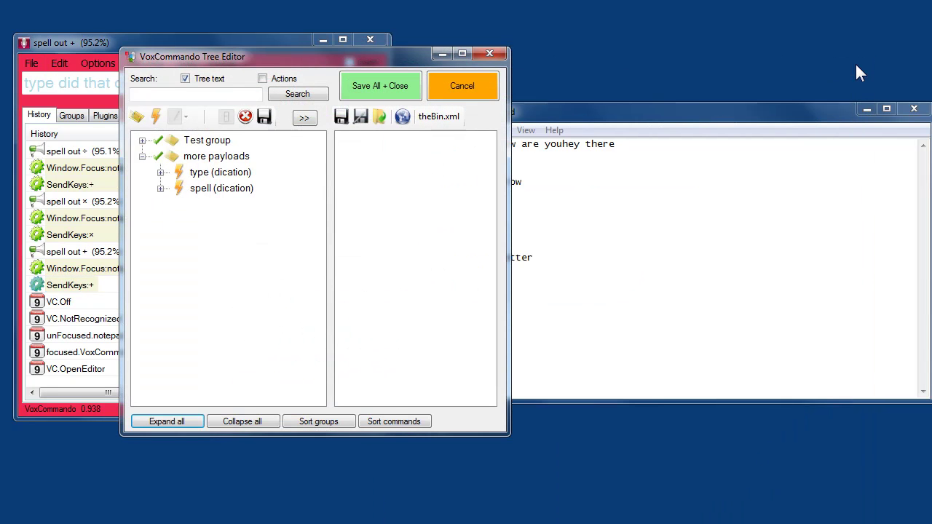
{"action": "left_click", "coordinate": [161, 173]}
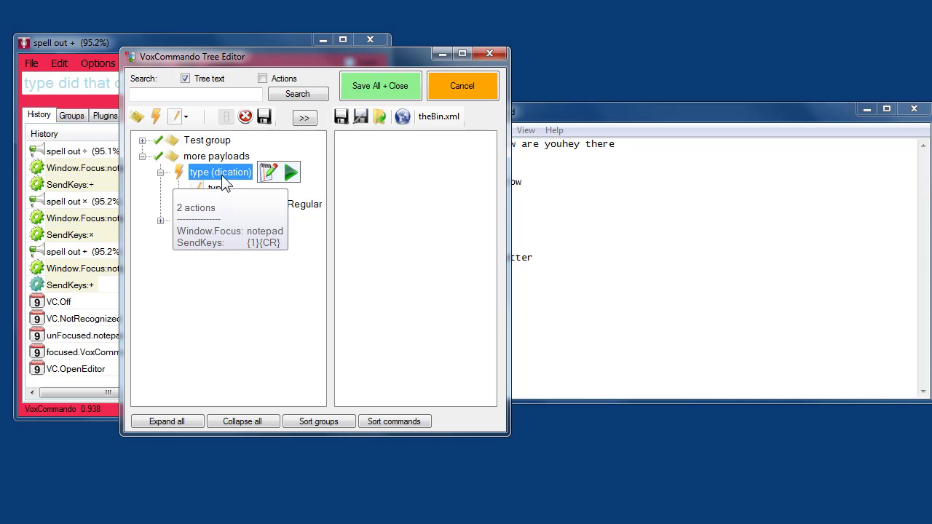
{"action": "right_click", "coordinate": [182, 173]}
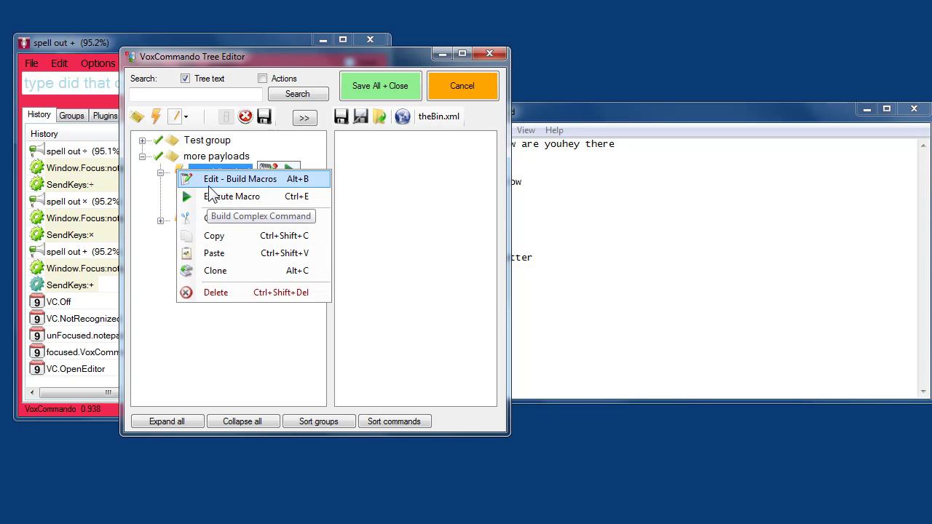
{"action": "left_click", "coordinate": [215, 271]}
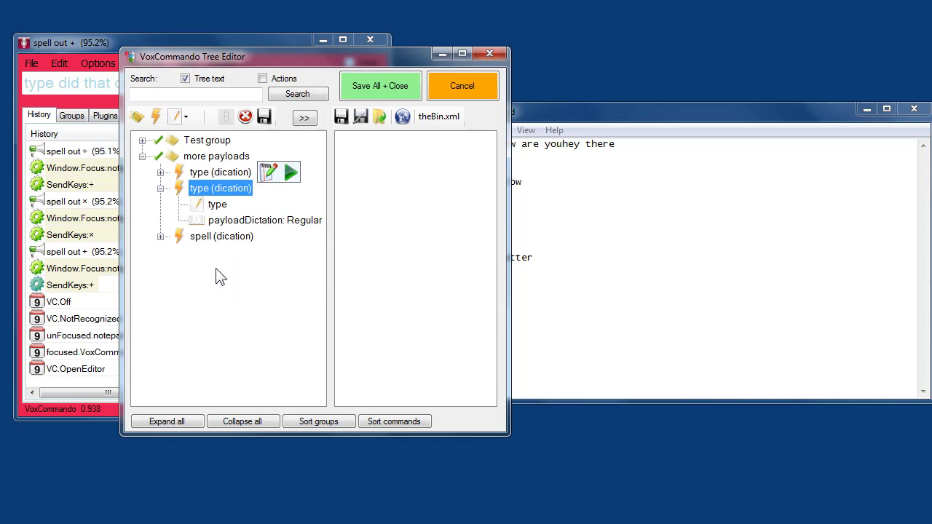
Step: Change the phrase of the cloned "type (dication)" command to "uppercase type"
{"action": "left_click", "coordinate": [217, 206]}
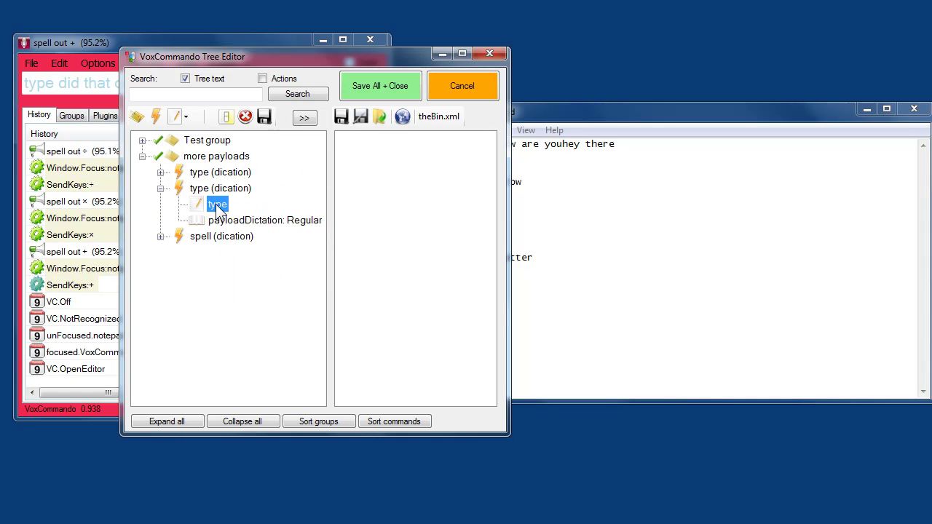
{"action": "left_click", "coordinate": [213, 206]}
{"action": "type", "text": "uppercase"}
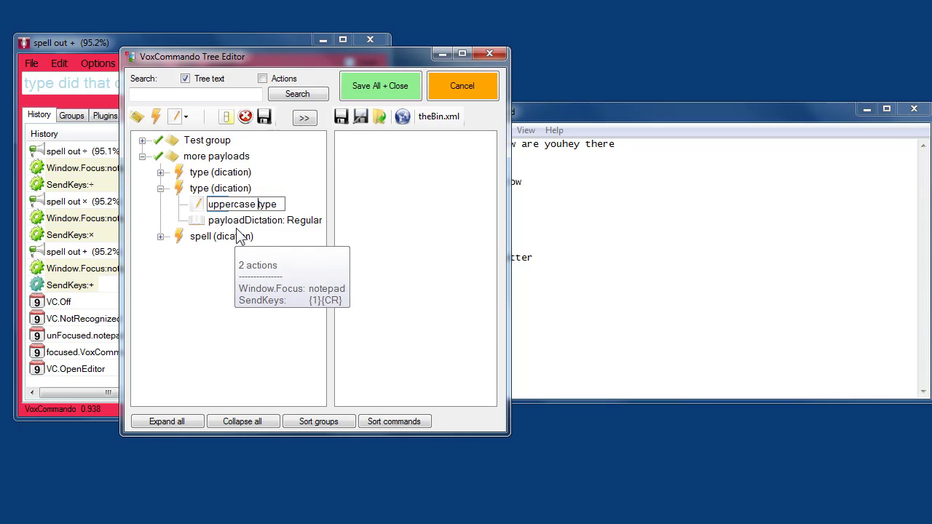
{"action": "key", "text": "Return"}
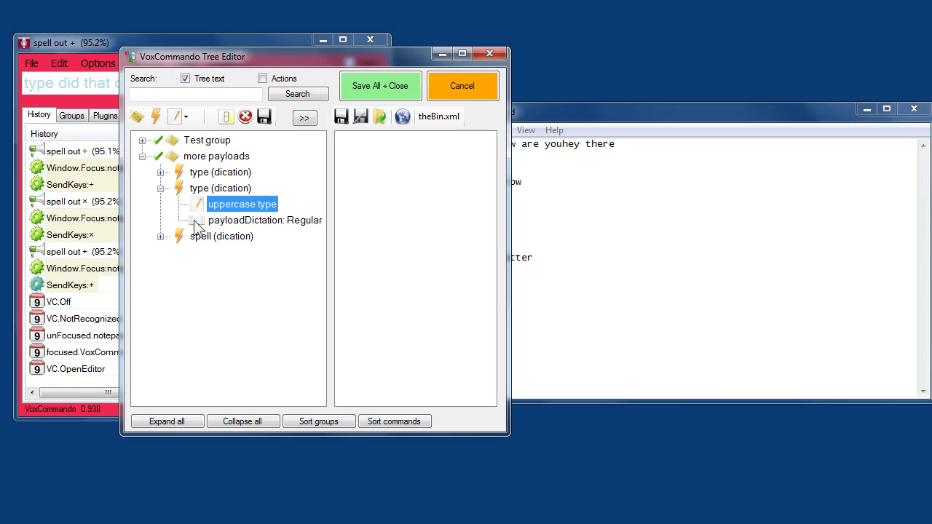
Step: Set the SendKeys action of the cloned "type (dication)" command to "+{1}{CR}" in the Logical Command Builder
{"action": "right_click", "coordinate": [181, 189]}
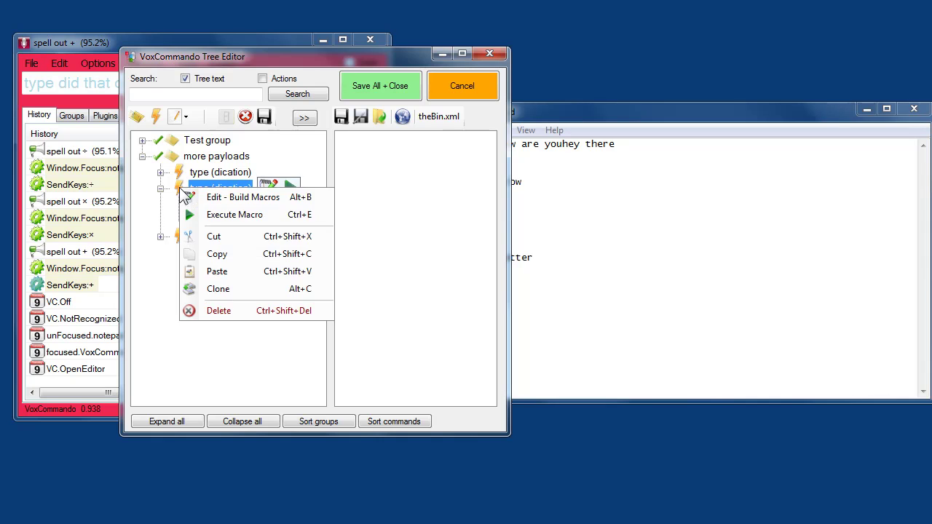
{"action": "left_click", "coordinate": [217, 200]}
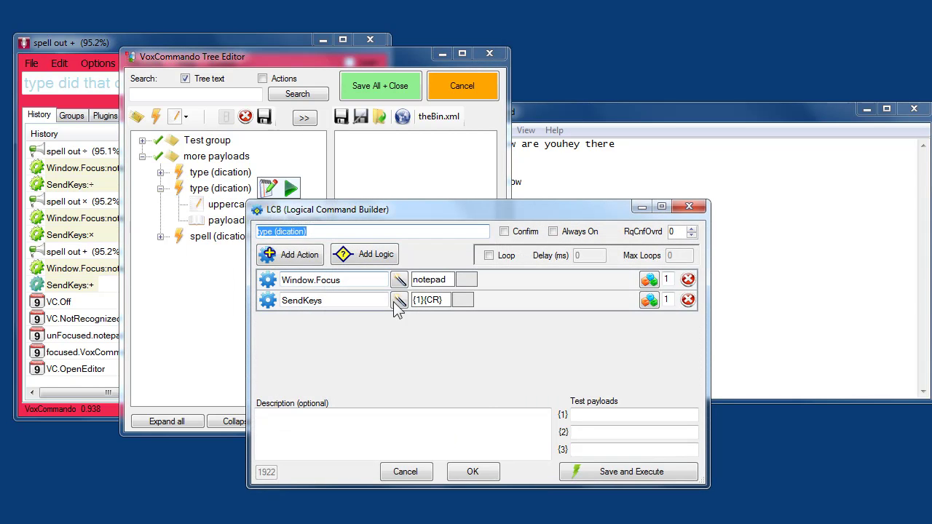
{"action": "left_click", "coordinate": [416, 301]}
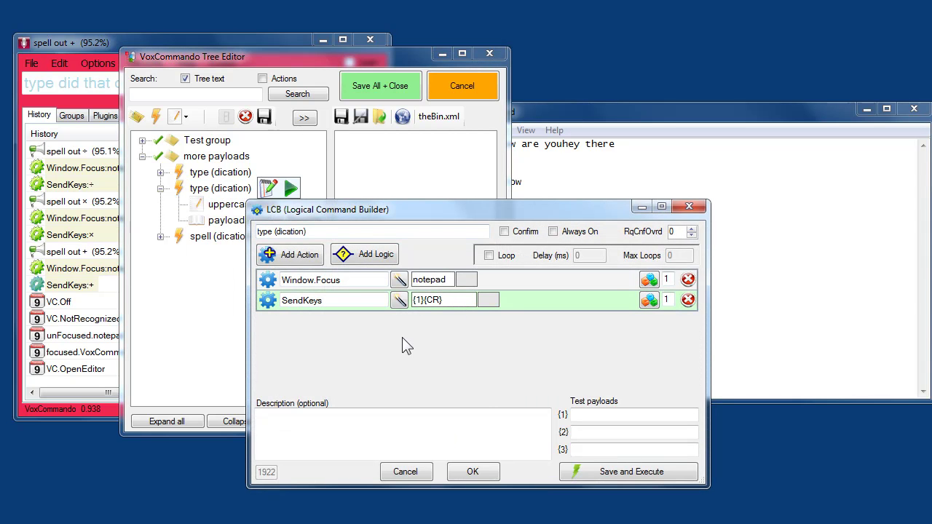
{"action": "type", "text": "+"}
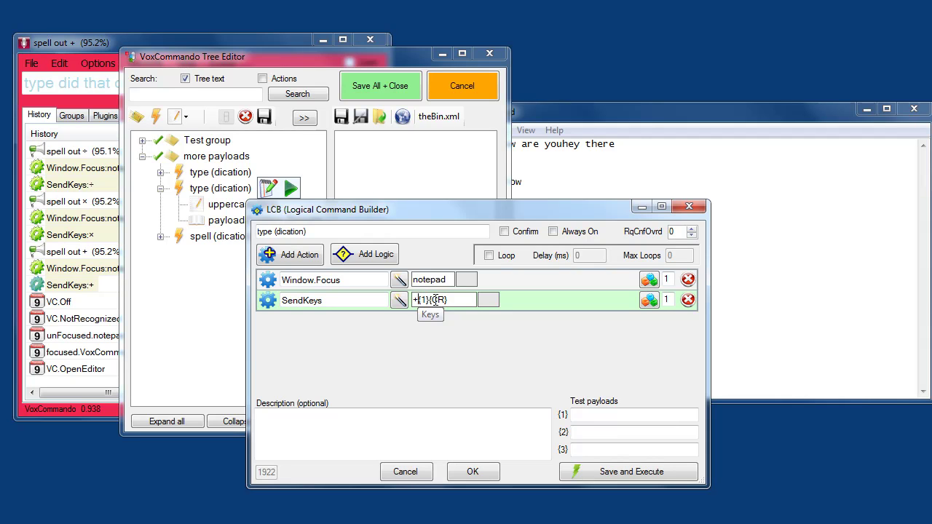
{"action": "left_click", "coordinate": [475, 470]}
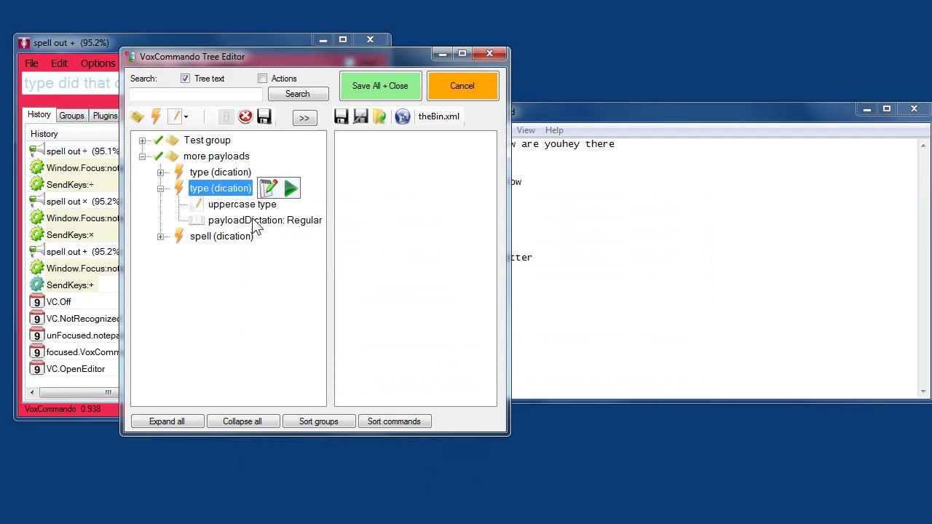
Step: Save all command changes without saving the bin file, and clear all text from the Notepad document
{"action": "left_click", "coordinate": [377, 86]}
{"action": "left_click", "coordinate": [575, 329]}
{"action": "key", "text": "ctrl+a"}
{"action": "key", "text": "Delete"}
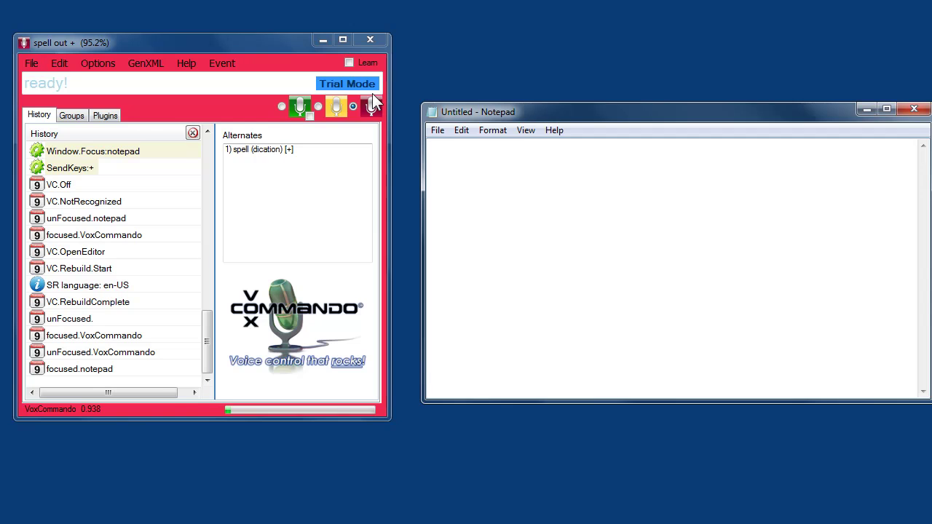
Step: Test the spoken command "uppercase type hello there" with listening enabled, switch listening off again, and check its SendKeys entry in the history
{"action": "left_click", "coordinate": [282, 107]}
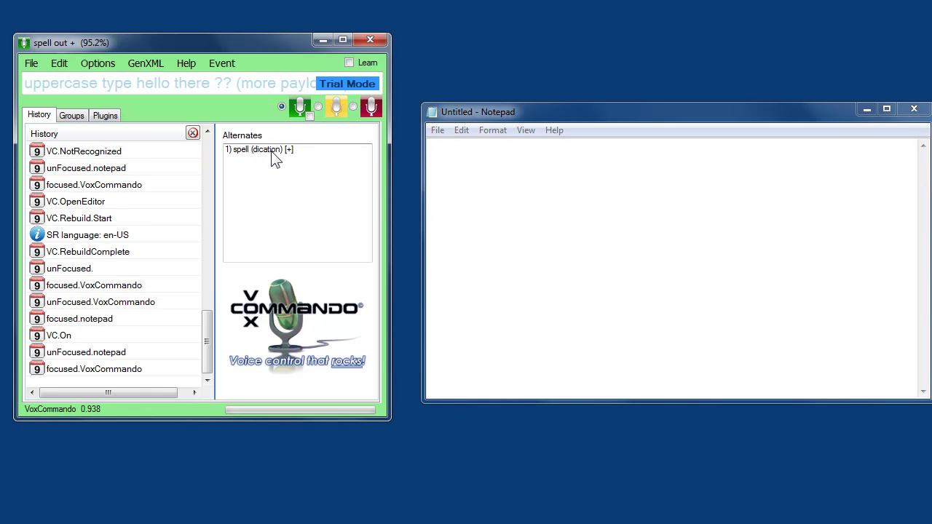
{"action": "left_click", "coordinate": [353, 107]}
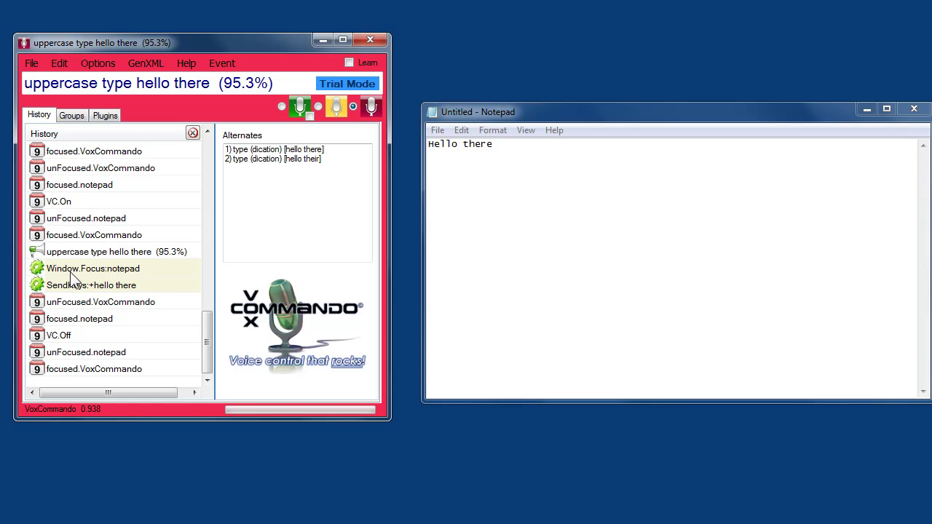
{"action": "left_click", "coordinate": [105, 285]}
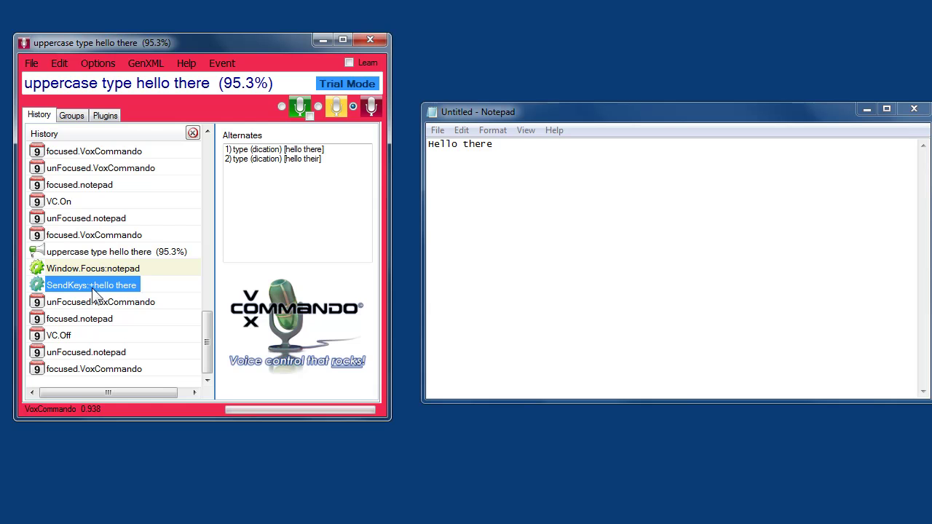
Step: Open the command tree editor and expand both "type (dication)" commands in the "more payloads" group
{"action": "left_click", "coordinate": [59, 64]}
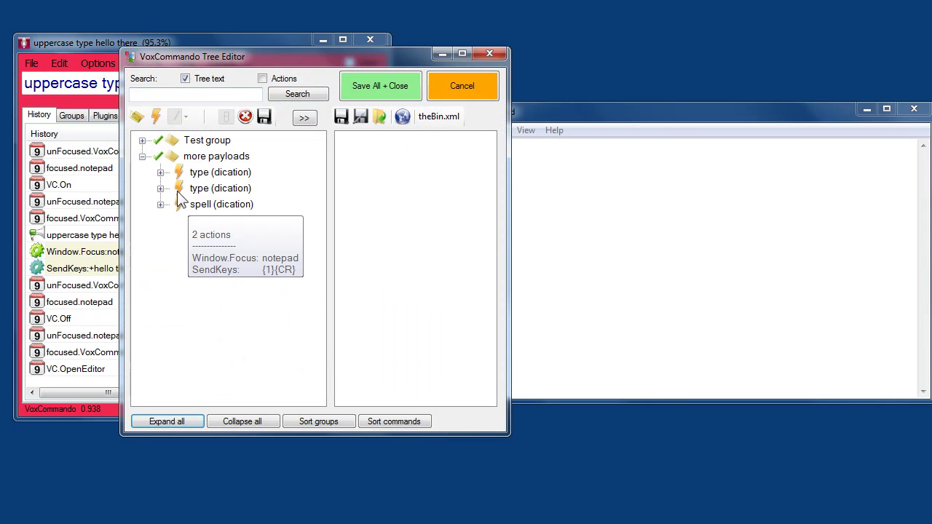
{"action": "left_click", "coordinate": [160, 173]}
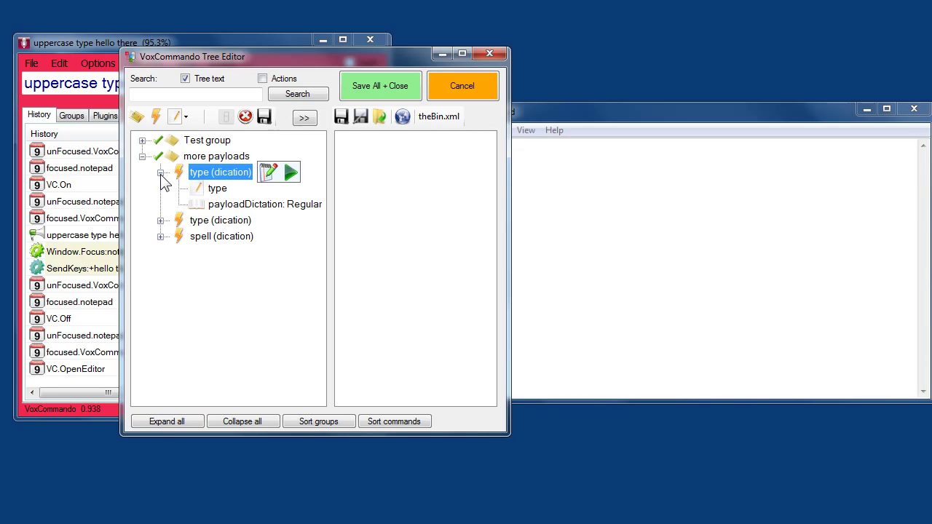
{"action": "left_click", "coordinate": [161, 220]}
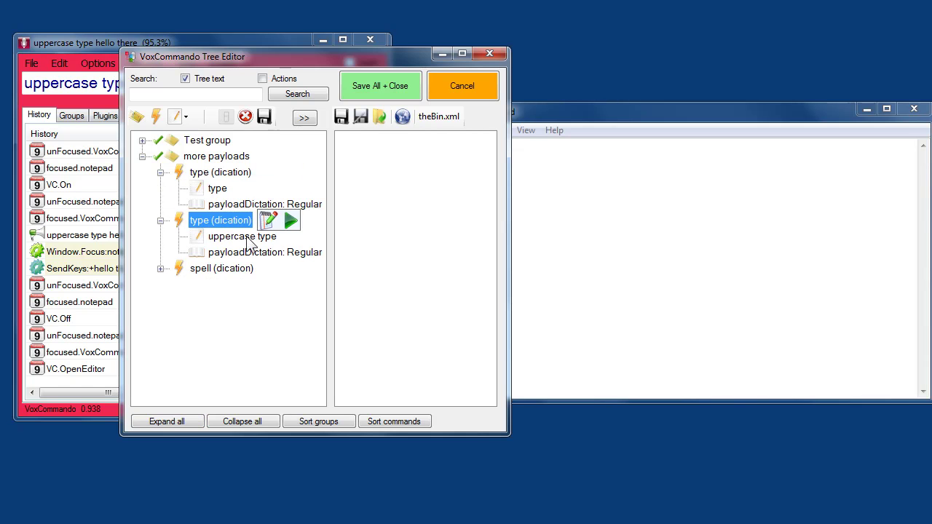
Step: Rename the second "type (dication)" command as "uppercase type (dication)", reusing the text of its phrase
{"action": "left_click", "coordinate": [220, 238]}
{"action": "left_click", "coordinate": [235, 241]}
{"action": "key", "text": "ctrl+c"}
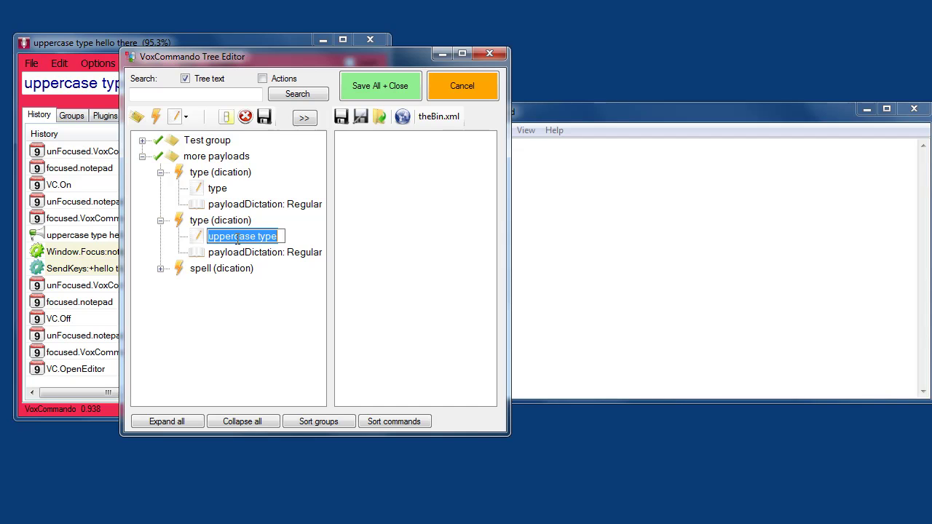
{"action": "left_click", "coordinate": [200, 222]}
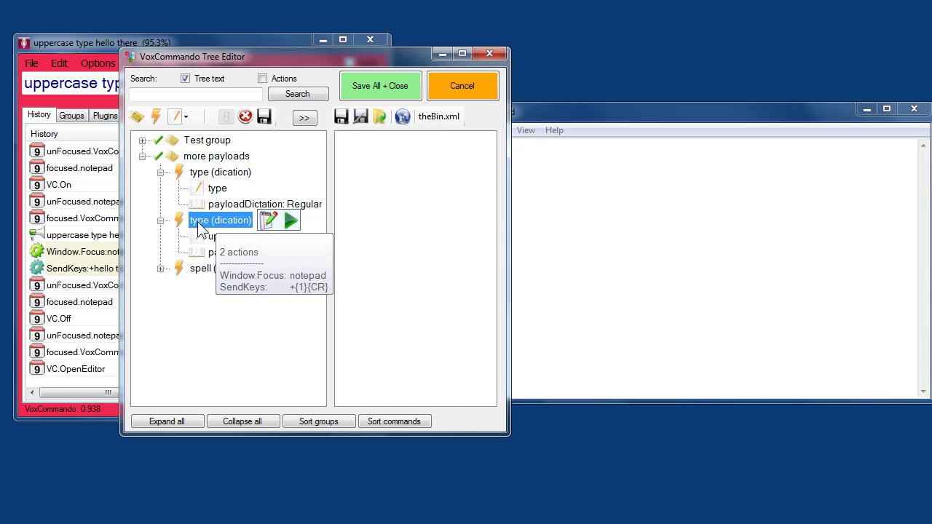
{"action": "left_click", "coordinate": [202, 222]}
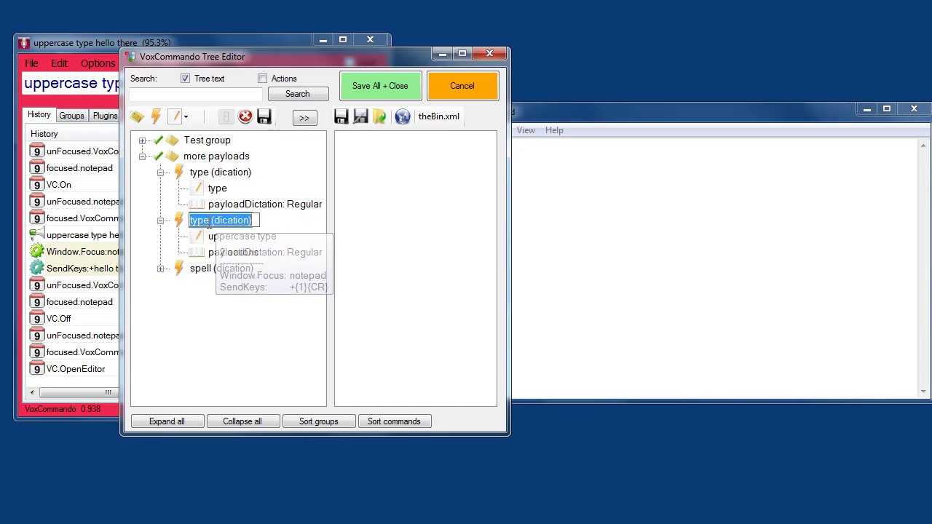
{"action": "double_click", "coordinate": [198, 221]}
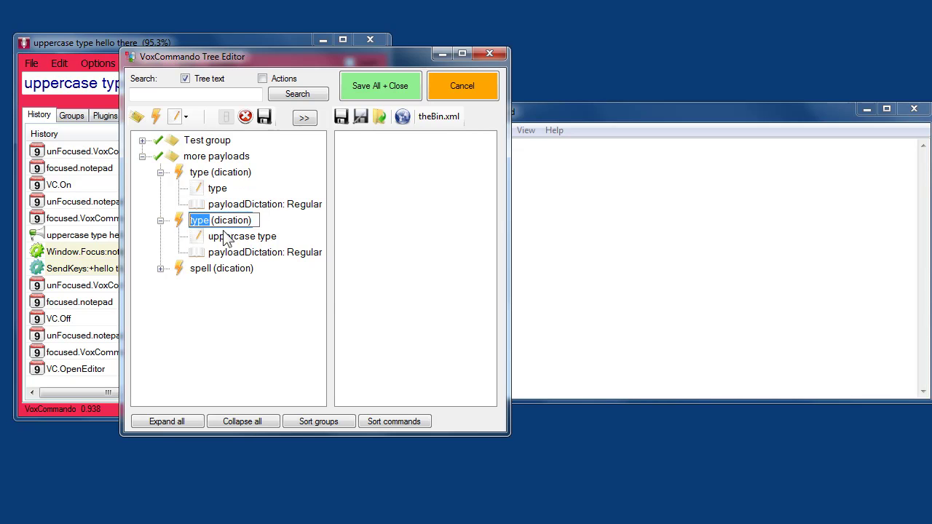
{"action": "key", "text": "ctrl+v"}
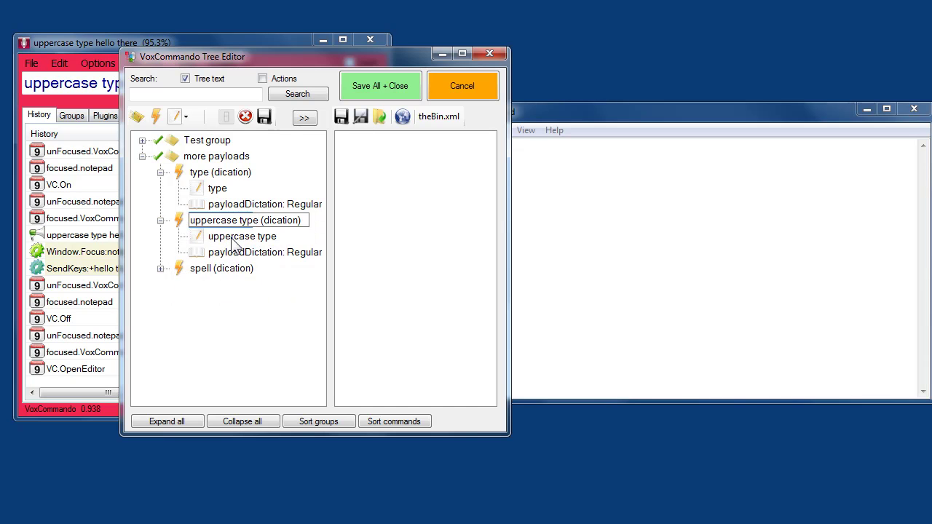
{"action": "left_click", "coordinate": [182, 227]}
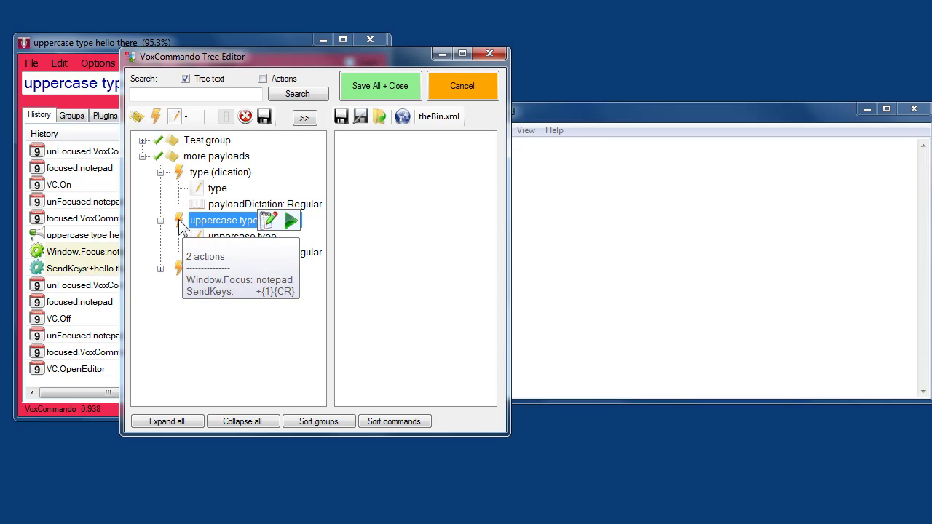
Step: Set the SendKeys parameter of the "uppercase type (dication)" command to "+({1}){CR}" and accept the change
{"action": "double_click", "coordinate": [182, 227]}
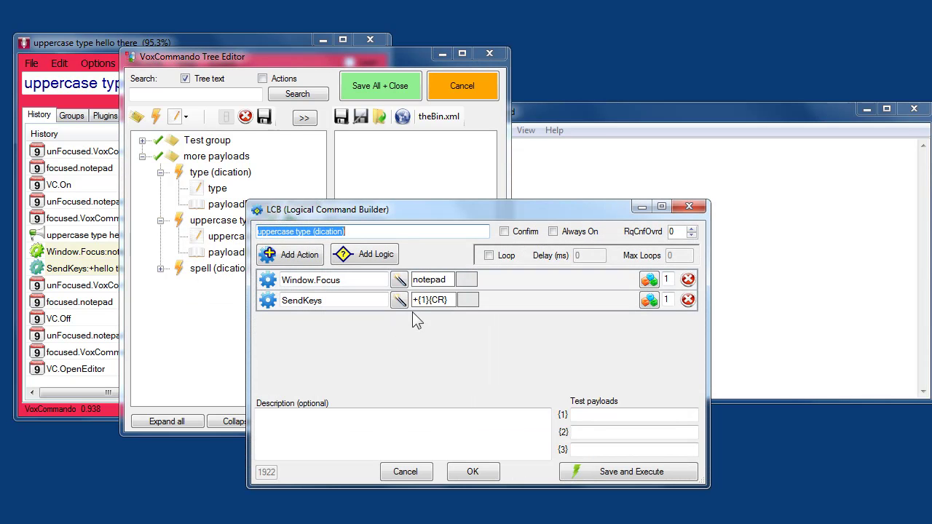
{"action": "left_click", "coordinate": [418, 303]}
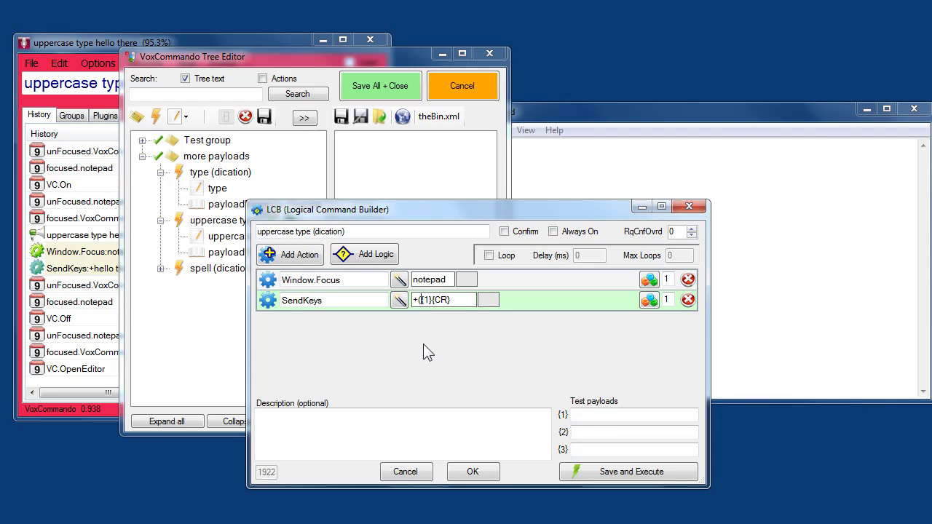
{"action": "type", "text": "("}
{"action": "key", "text": "Right"}
{"action": "key", "text": "Right"}
{"action": "key", "text": "Right"}
{"action": "type", "text": ")"}
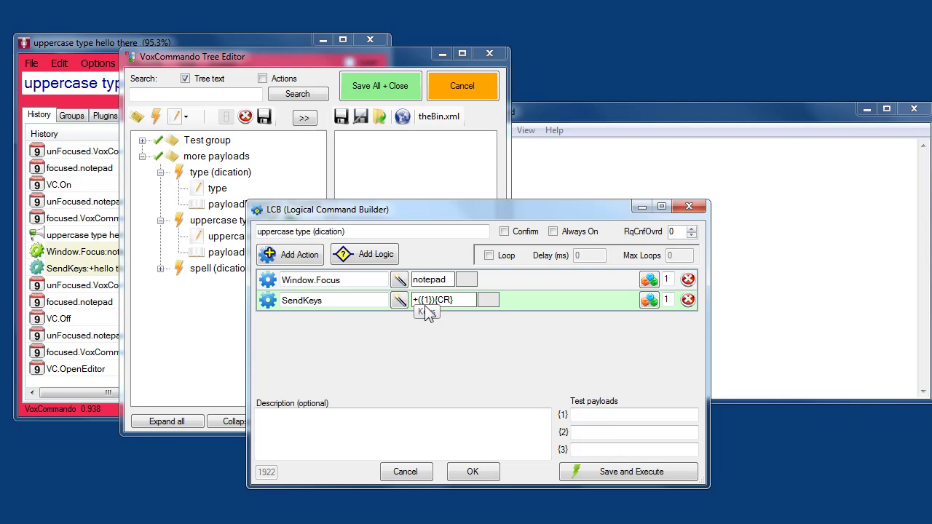
{"action": "left_click", "coordinate": [473, 471]}
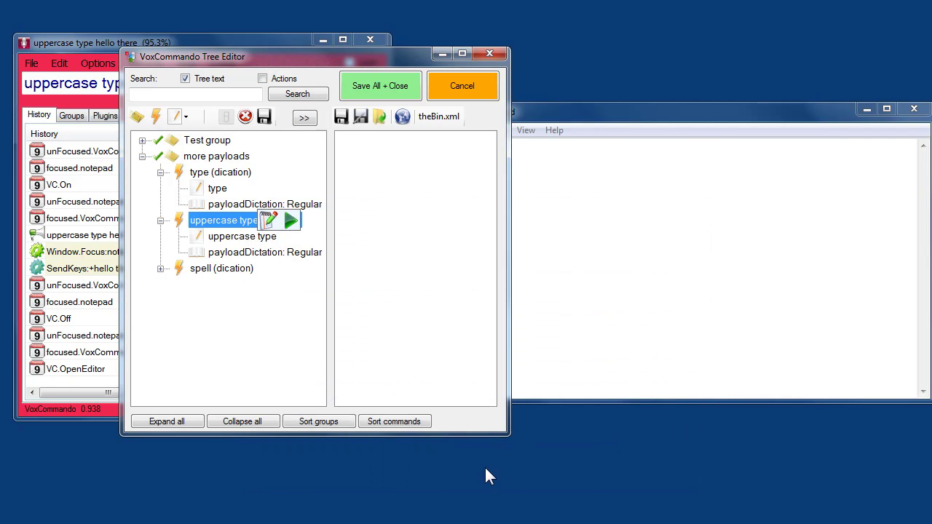
Step: Reopen the "uppercase type (dication)" command in the Logical Command Builder, and save and execute it with "hello" as test payload {1}
{"action": "left_click", "coordinate": [266, 218]}
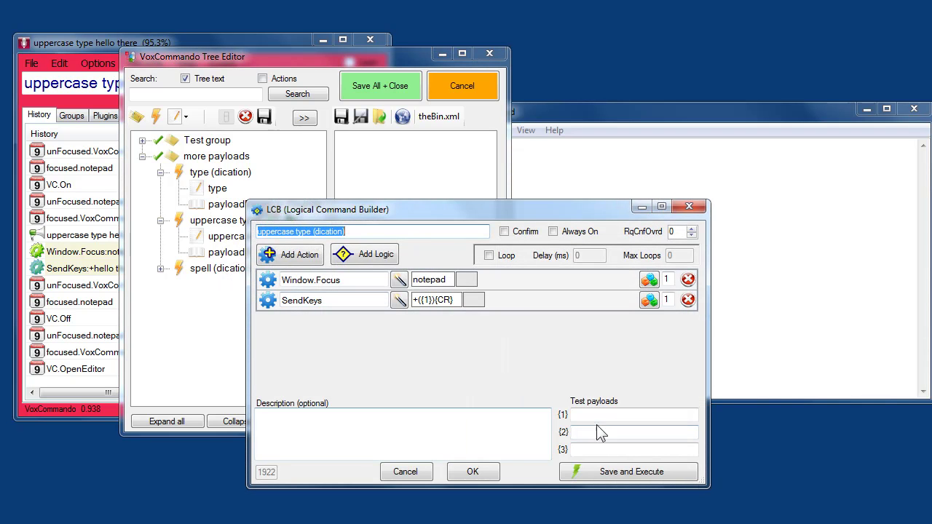
{"action": "left_click", "coordinate": [597, 416]}
{"action": "type", "text": "hello"}
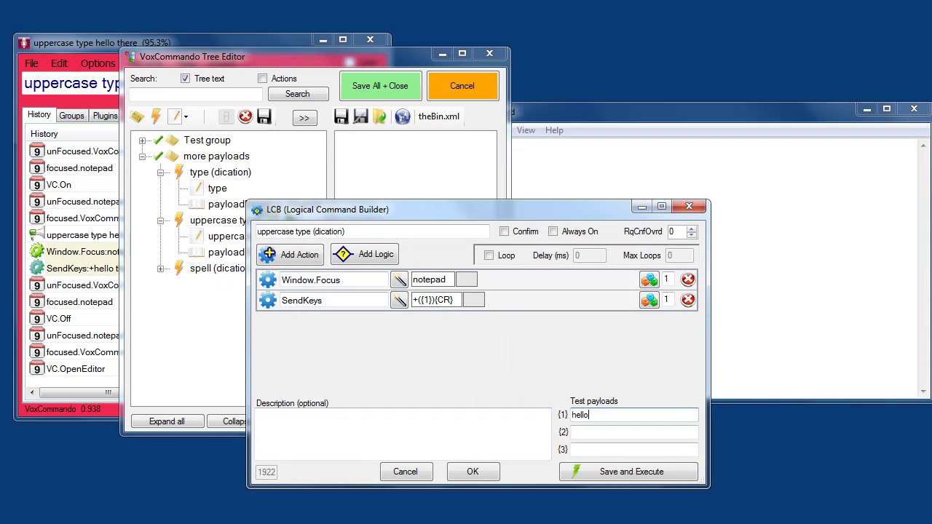
{"action": "left_click", "coordinate": [628, 471]}
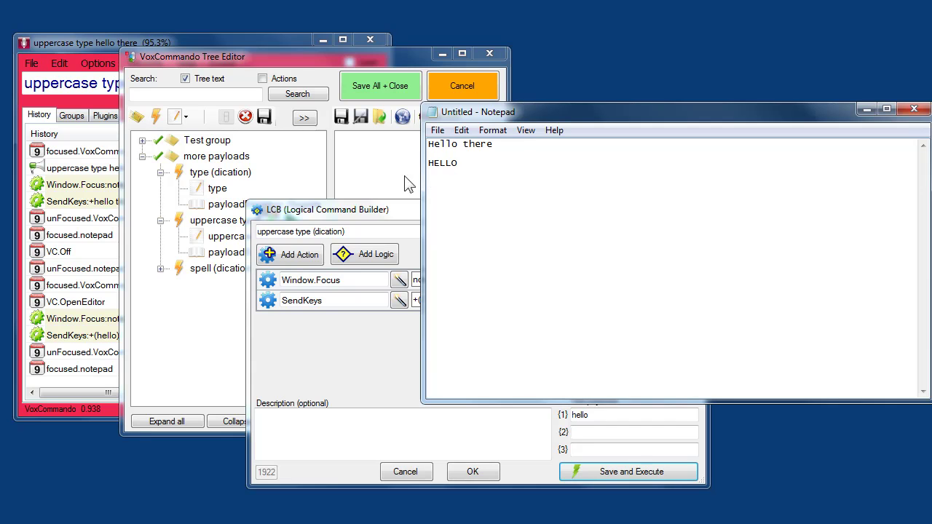
{"action": "left_click", "coordinate": [405, 238]}
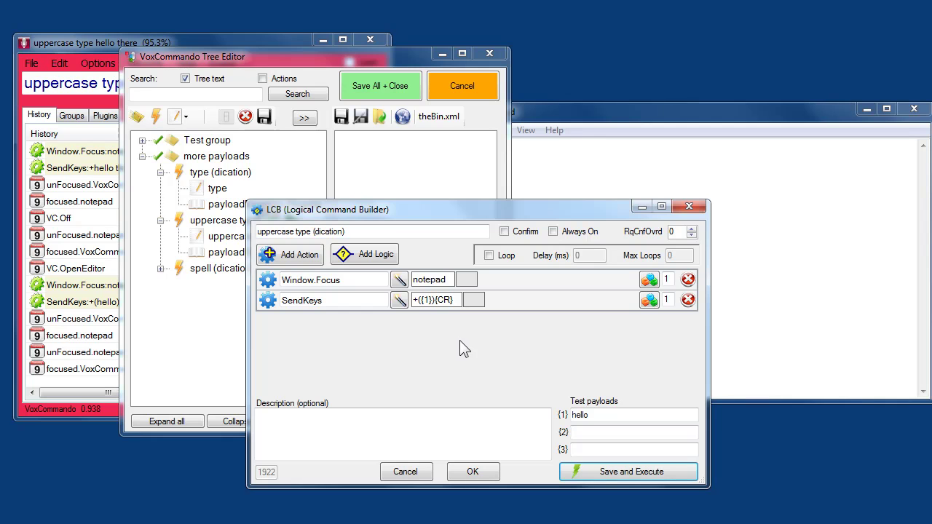
Step: Open the SendKeys action's details and select the MSDN web address in its description
{"action": "left_click", "coordinate": [399, 299]}
{"action": "left_click_drag", "start_coordinate": [427, 291], "coordinate": [134, 286]}
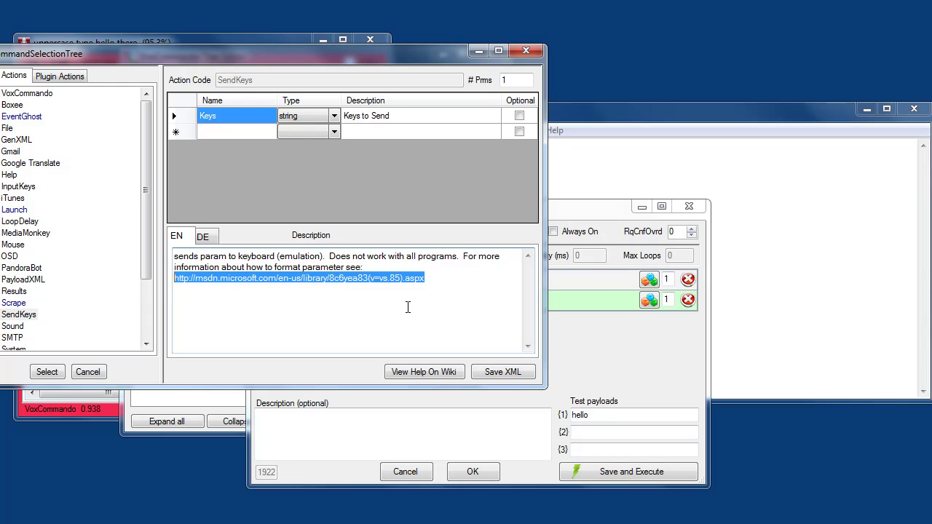